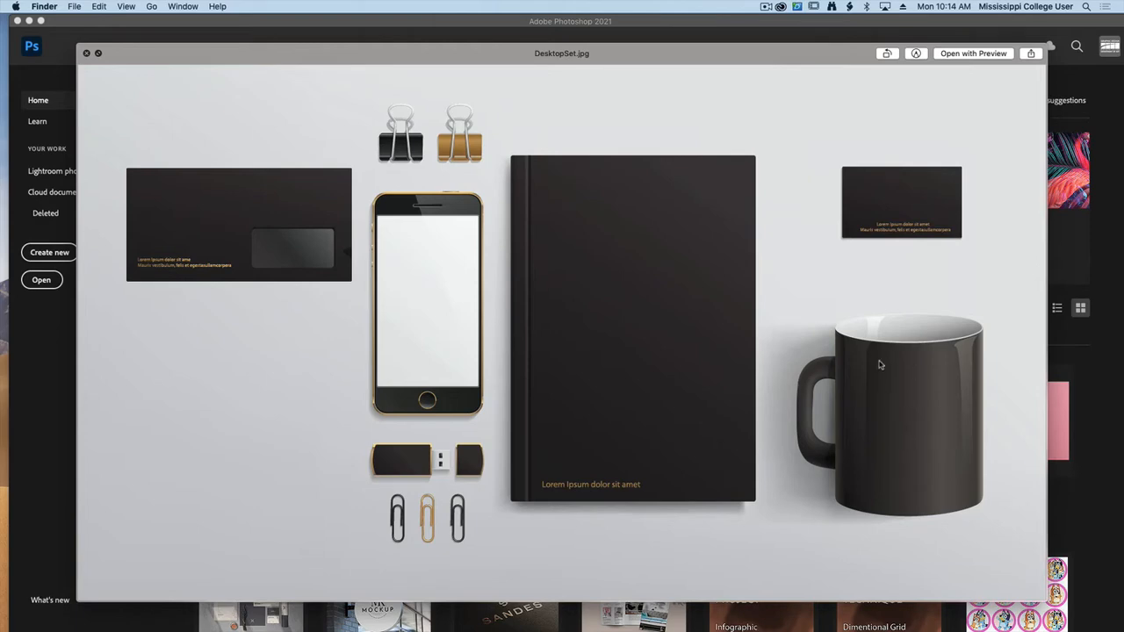
Step: Close the DesktopSet.jpg preview, open the image in Photoshop, and move the Layers panel clear of its initial position
key(space)
click(709, 312)
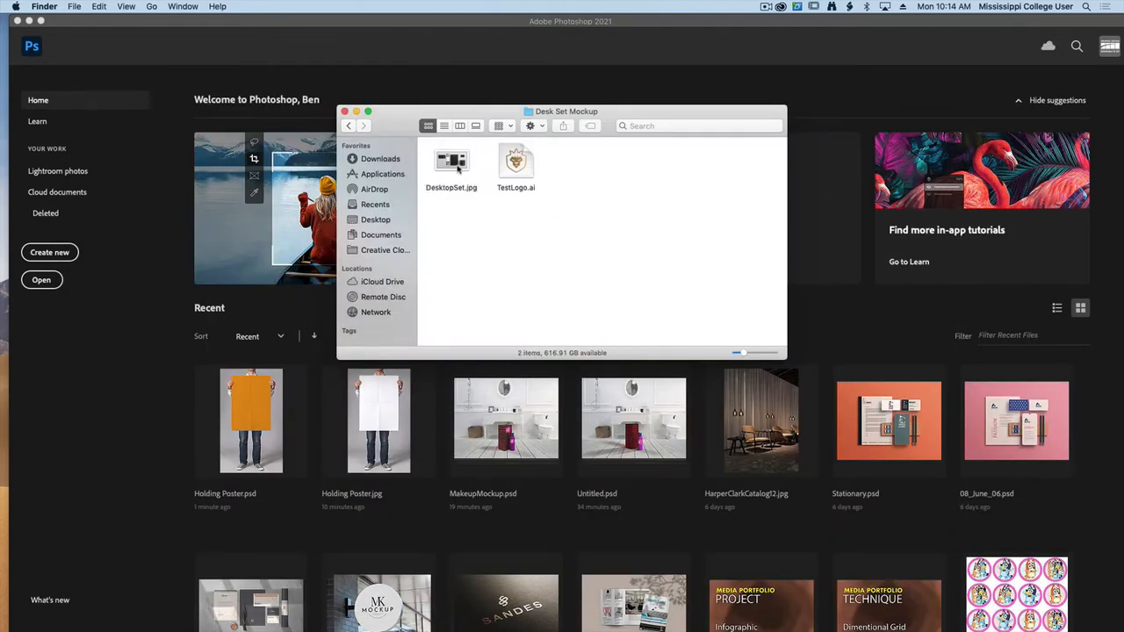
drag(457, 169, 156, 456)
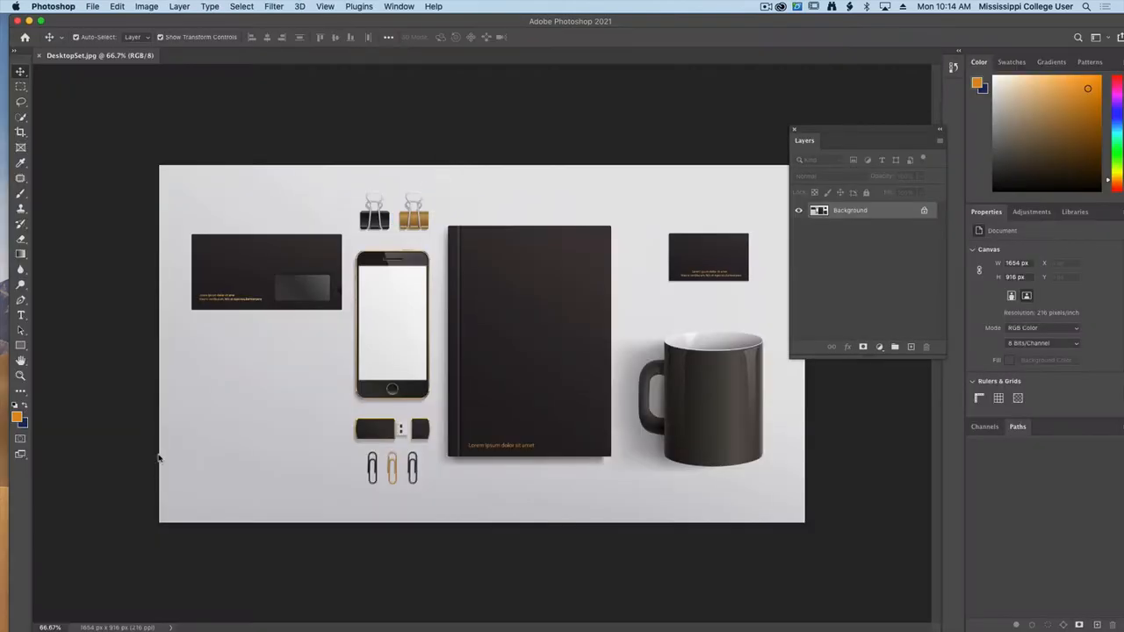
drag(824, 132, 878, 209)
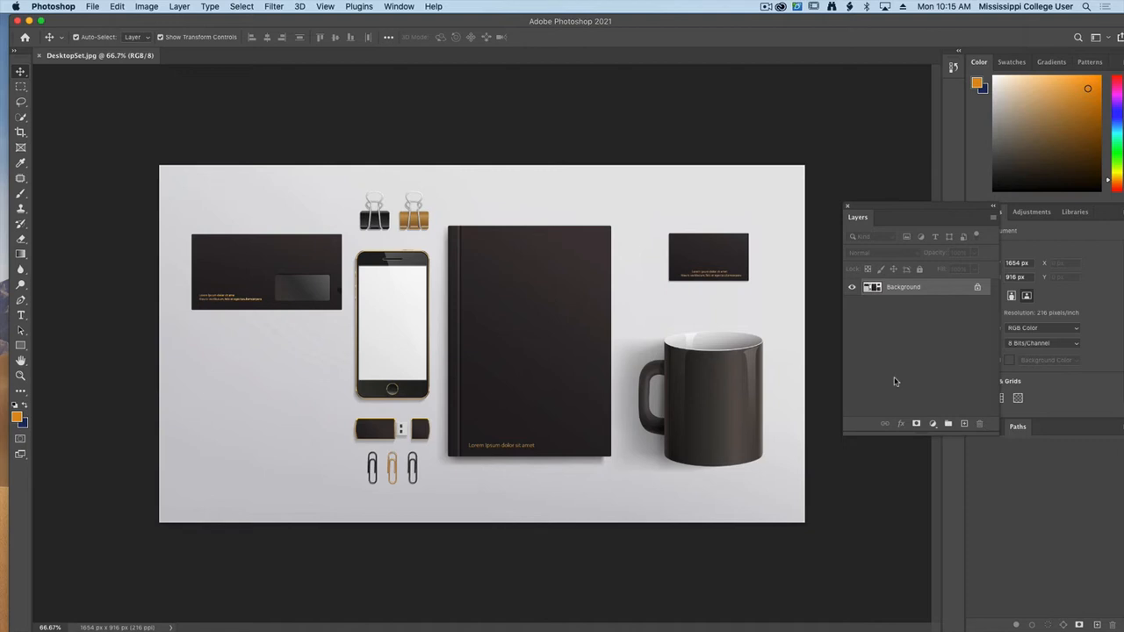
Step: Set up the Rectangle tool to draw in Shape mode with an orange fill and no stroke
key(super+1)
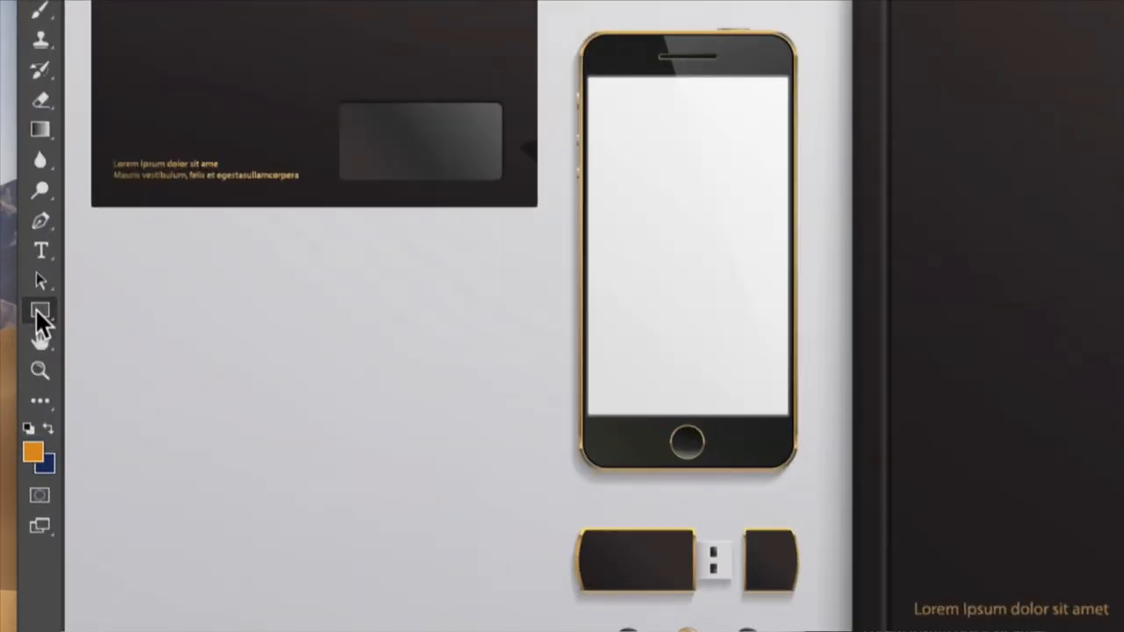
click(21, 346)
click(115, 308)
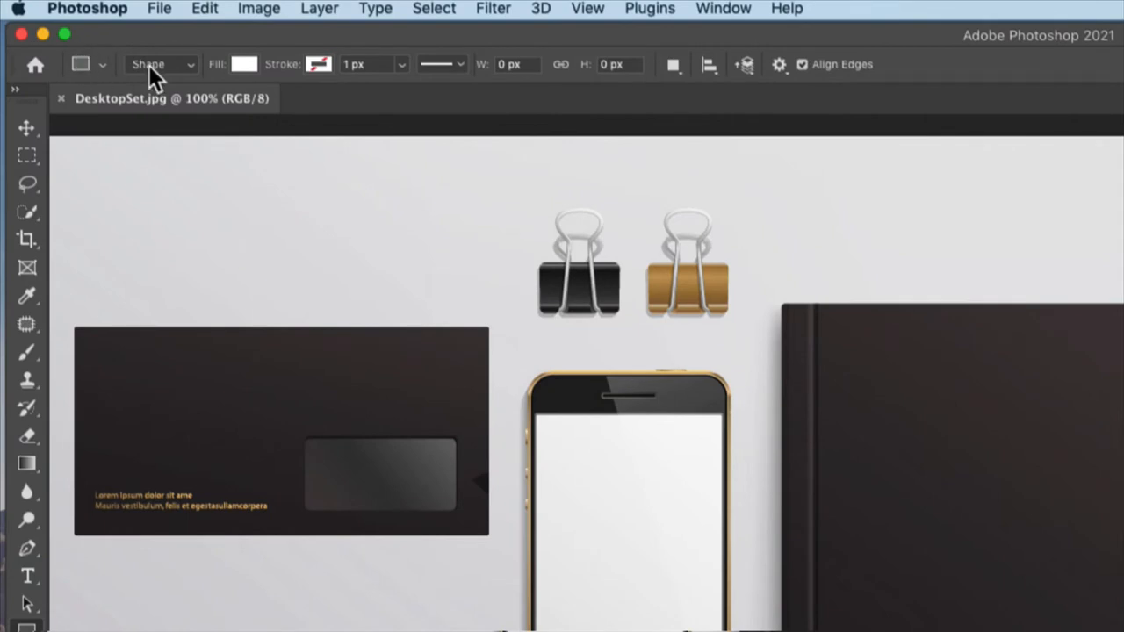
click(153, 65)
click(175, 66)
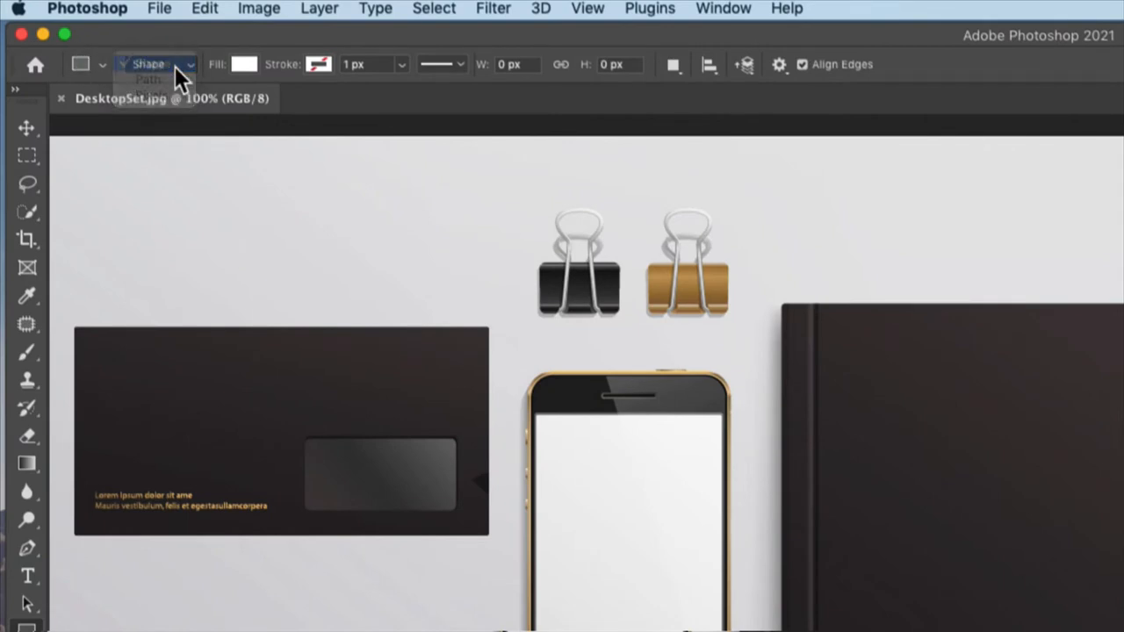
click(243, 65)
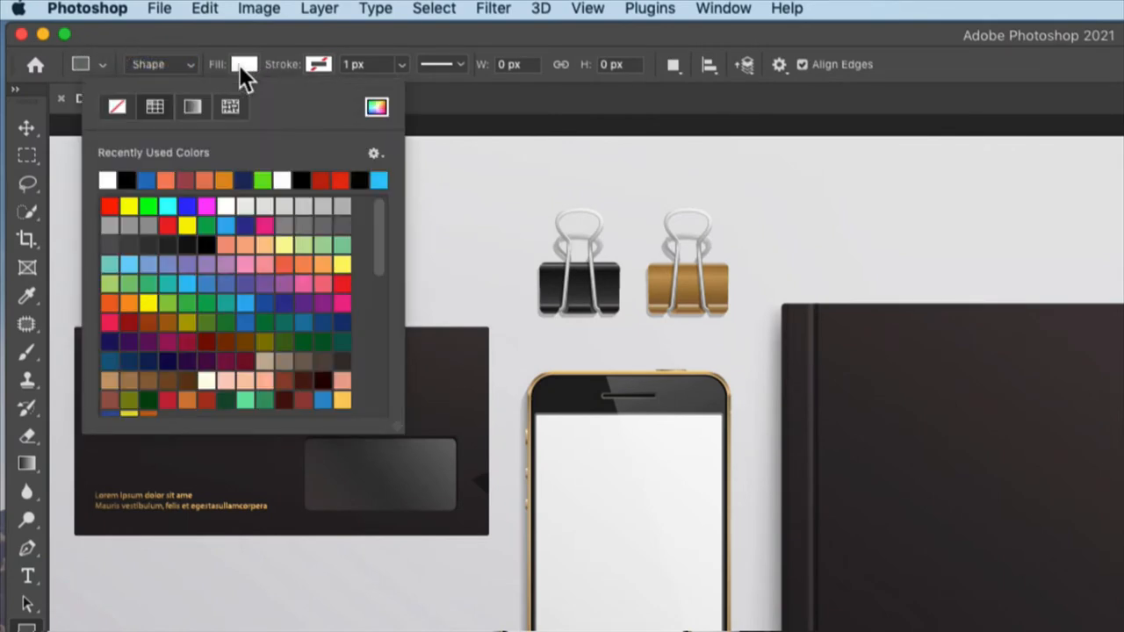
click(225, 180)
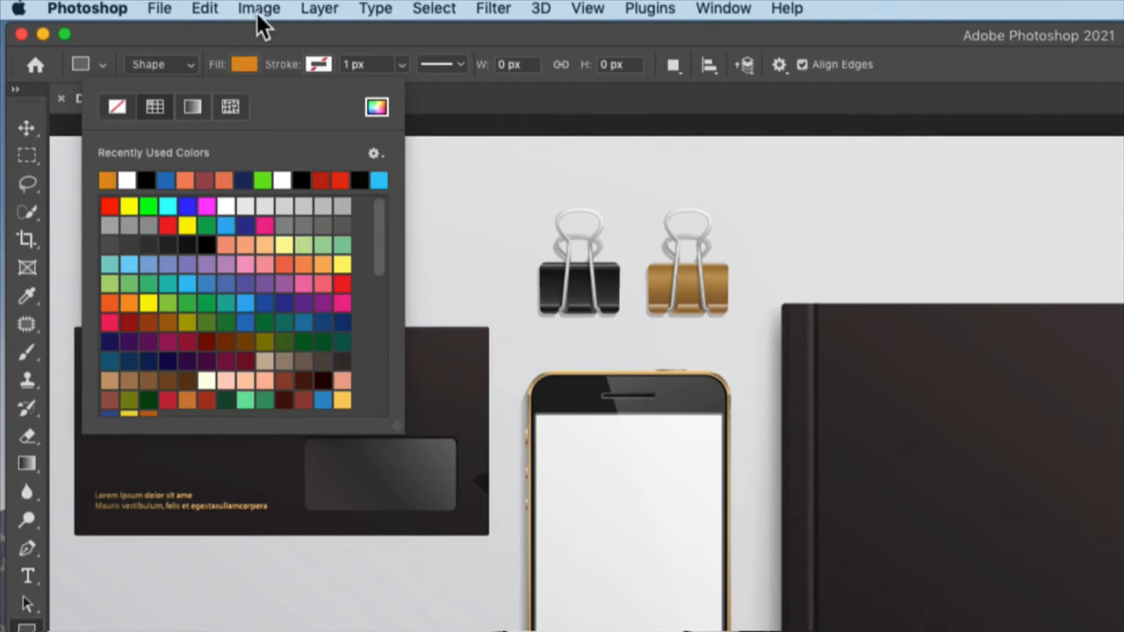
click(246, 28)
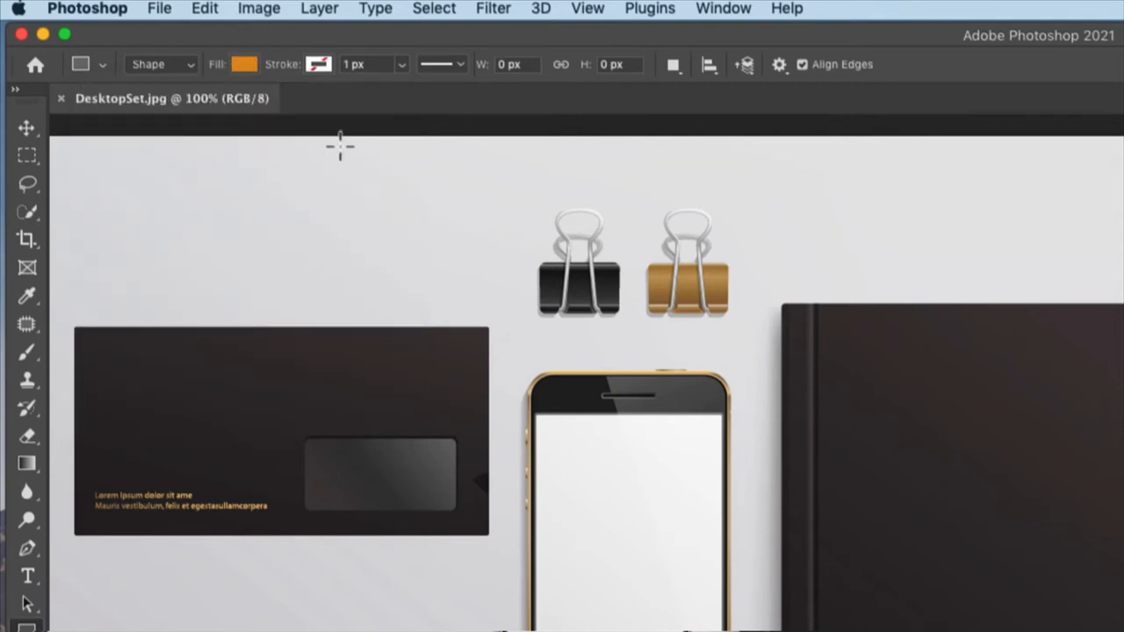
click(313, 65)
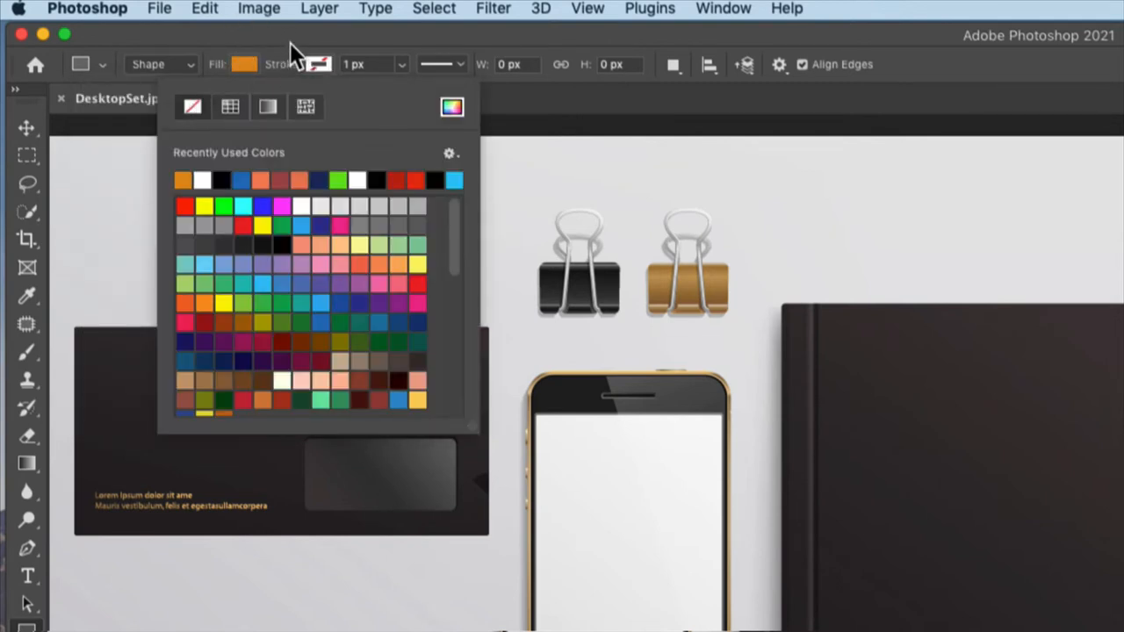
click(290, 43)
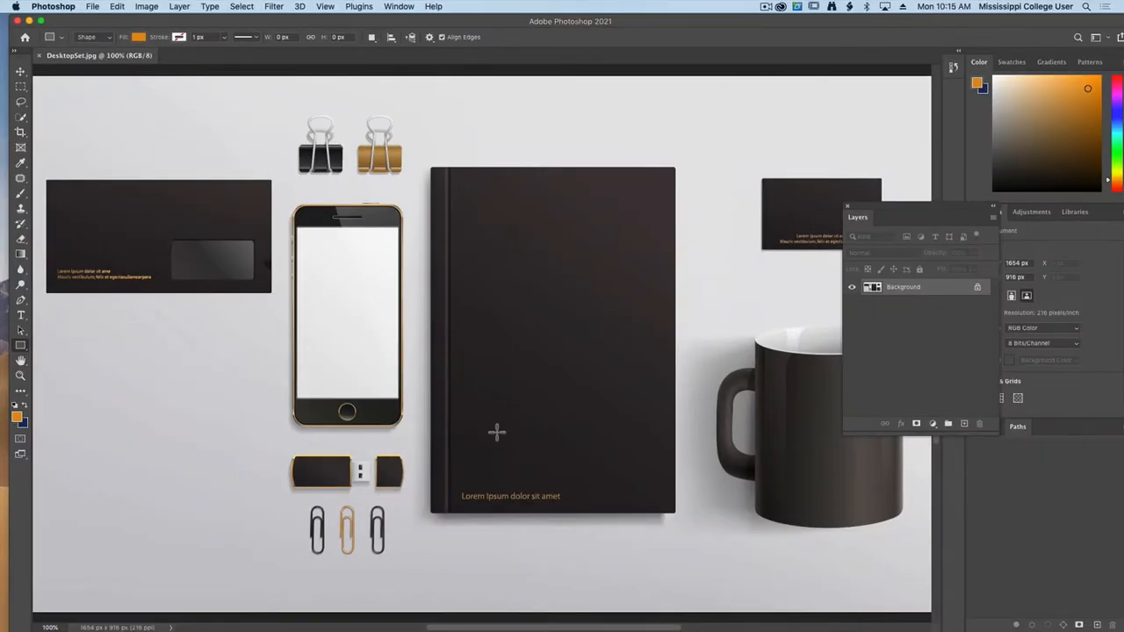
Step: Draw a 330 px square in the empty area below the envelope and convert its layer to a smart object
drag(65, 342, 256, 531)
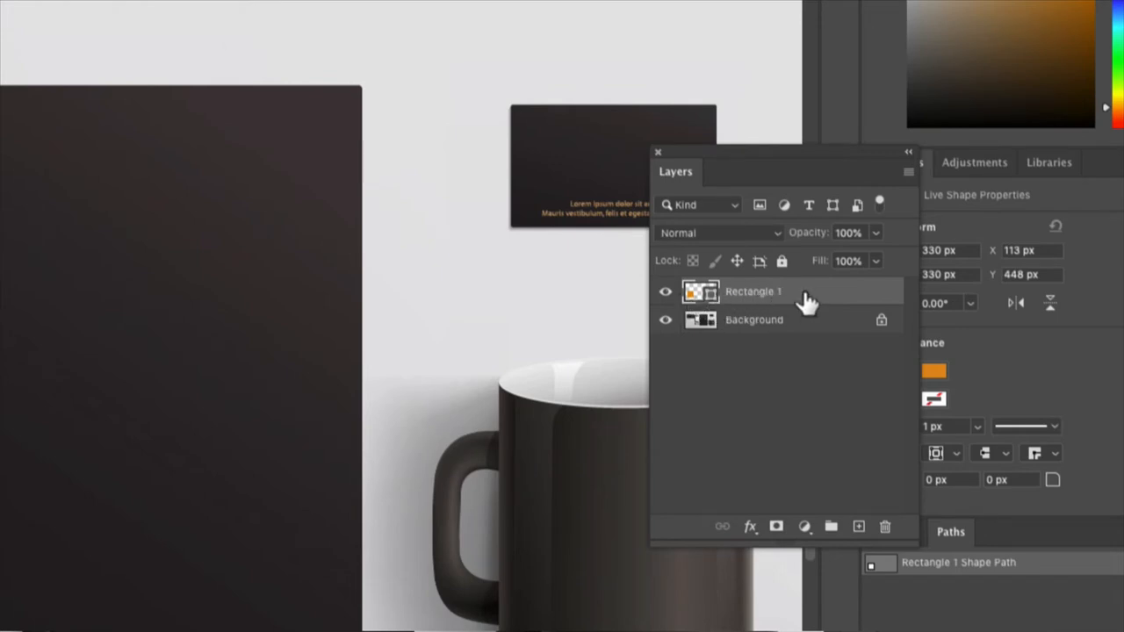
click(905, 171)
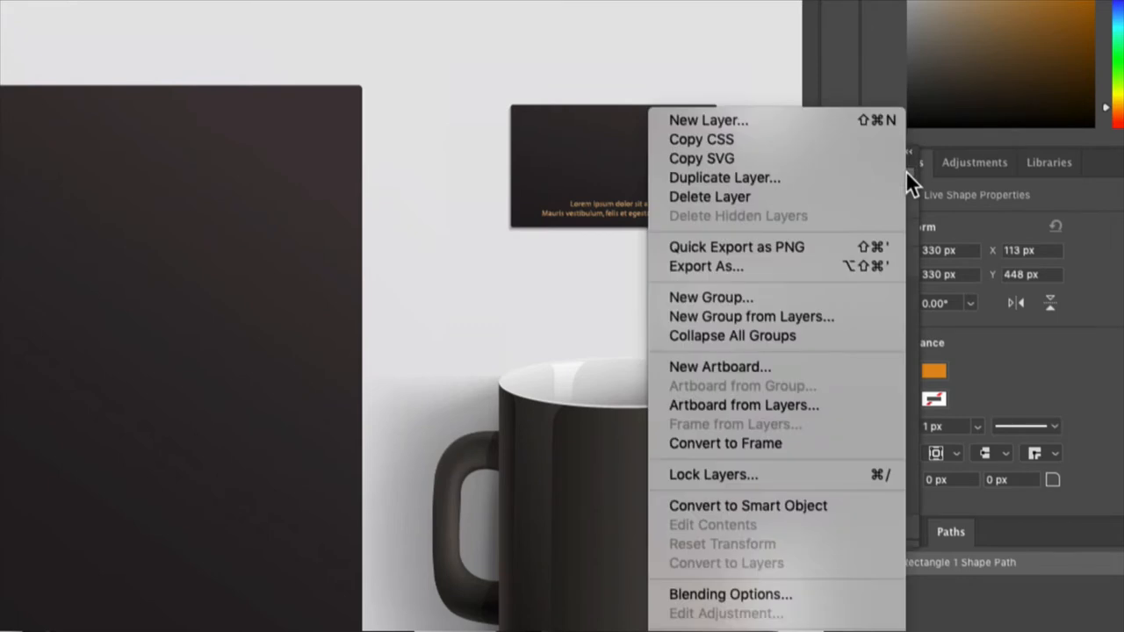
click(788, 508)
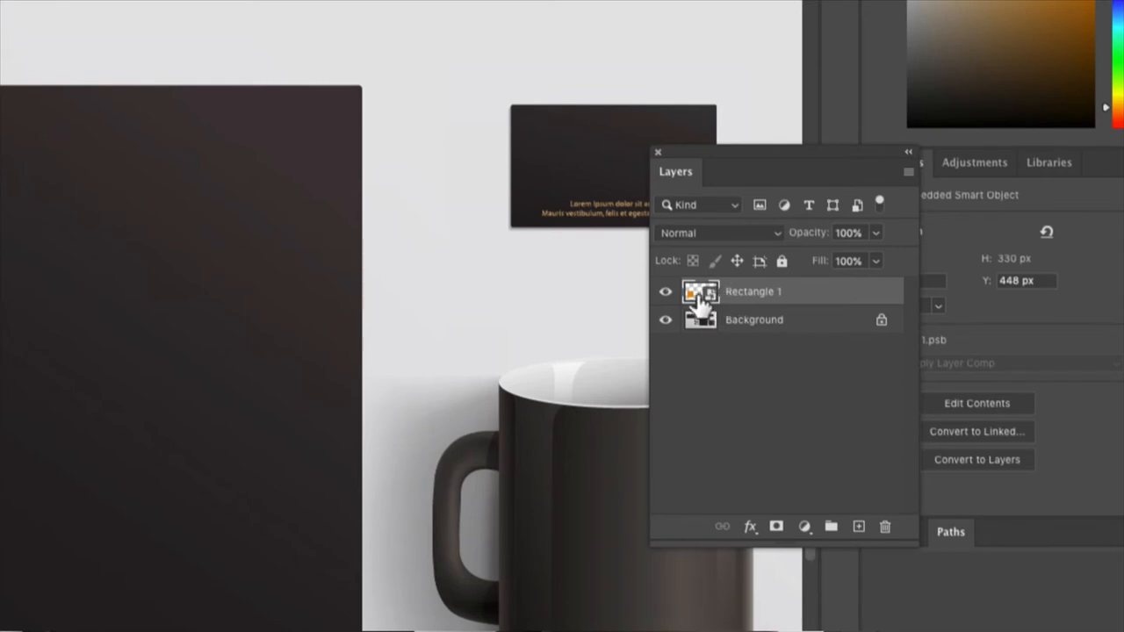
Step: Rename the orange square's smart object layer as Place Logo Here
double_click(746, 297)
text(Place Logo)
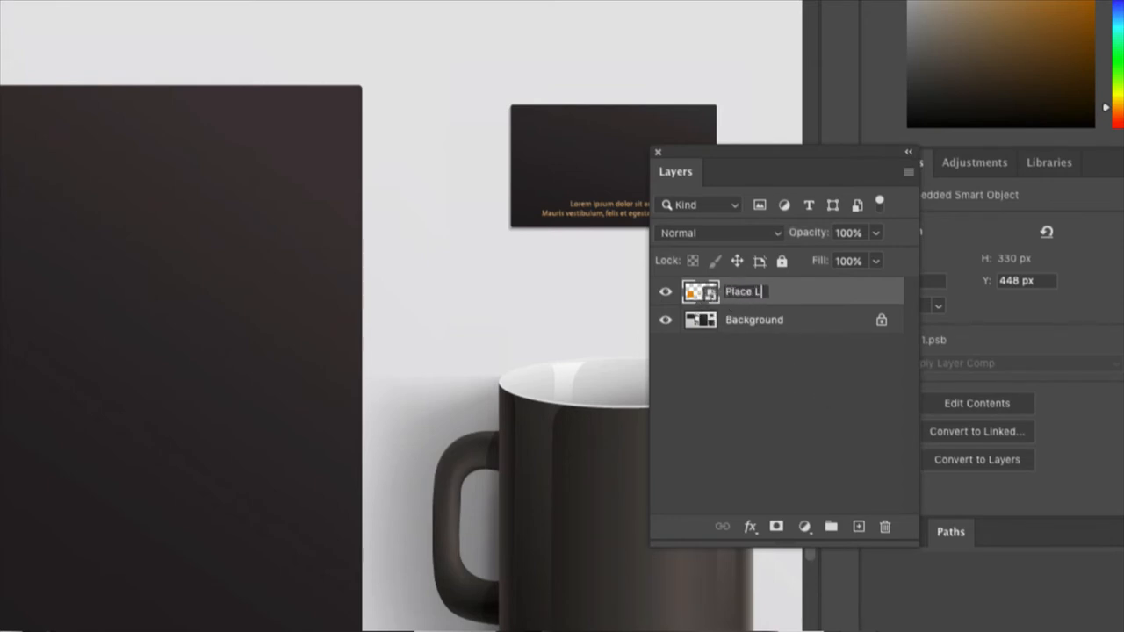
text( Here)
key(Return)
click(779, 380)
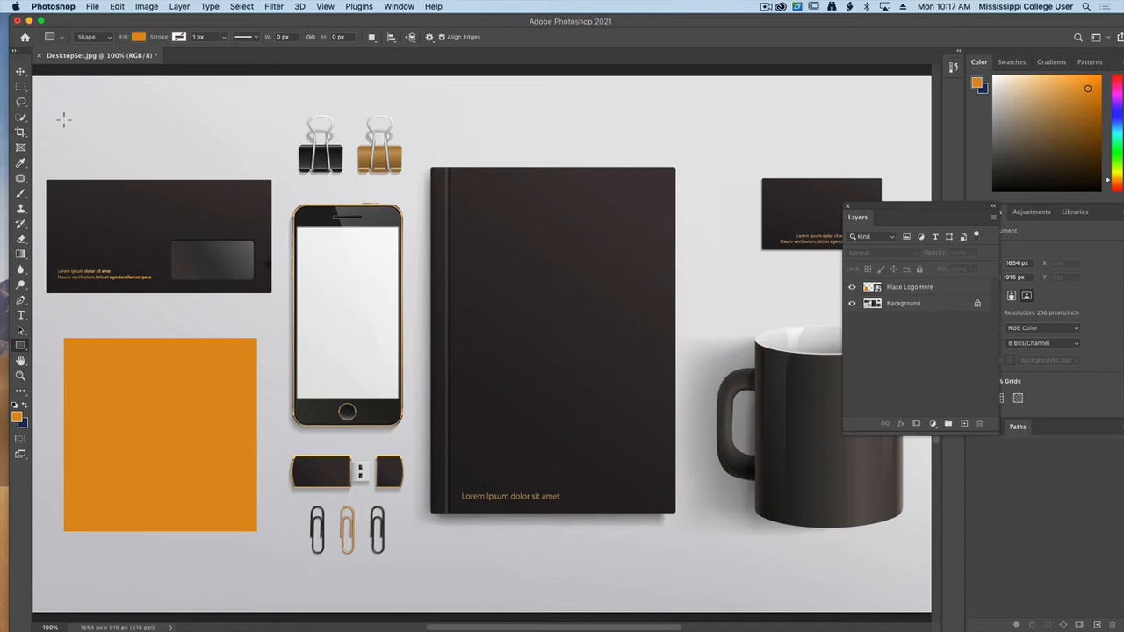
Step: Duplicate the orange placeholder square onto the envelope and name the copy Envelope
click(20, 72)
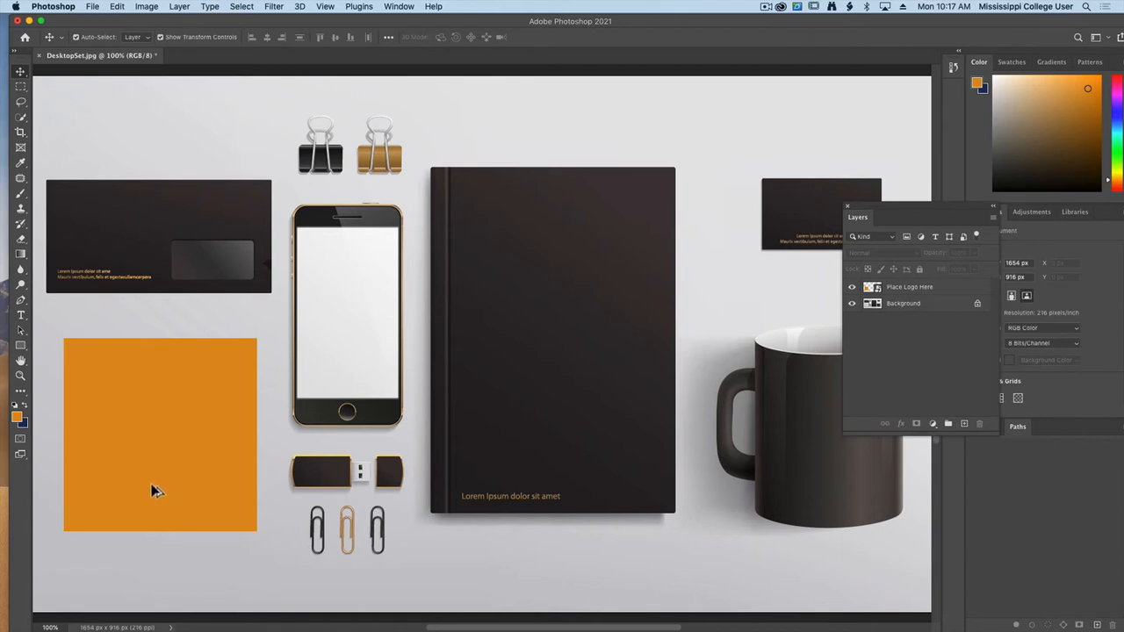
drag(151, 438, 144, 260)
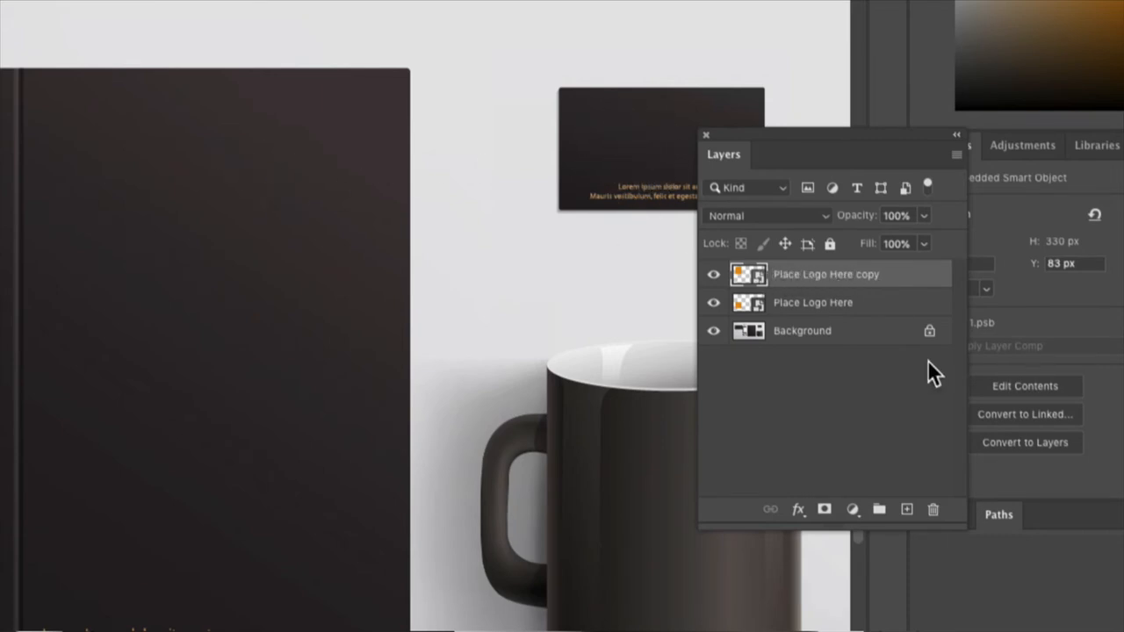
double_click(824, 275)
text(E)
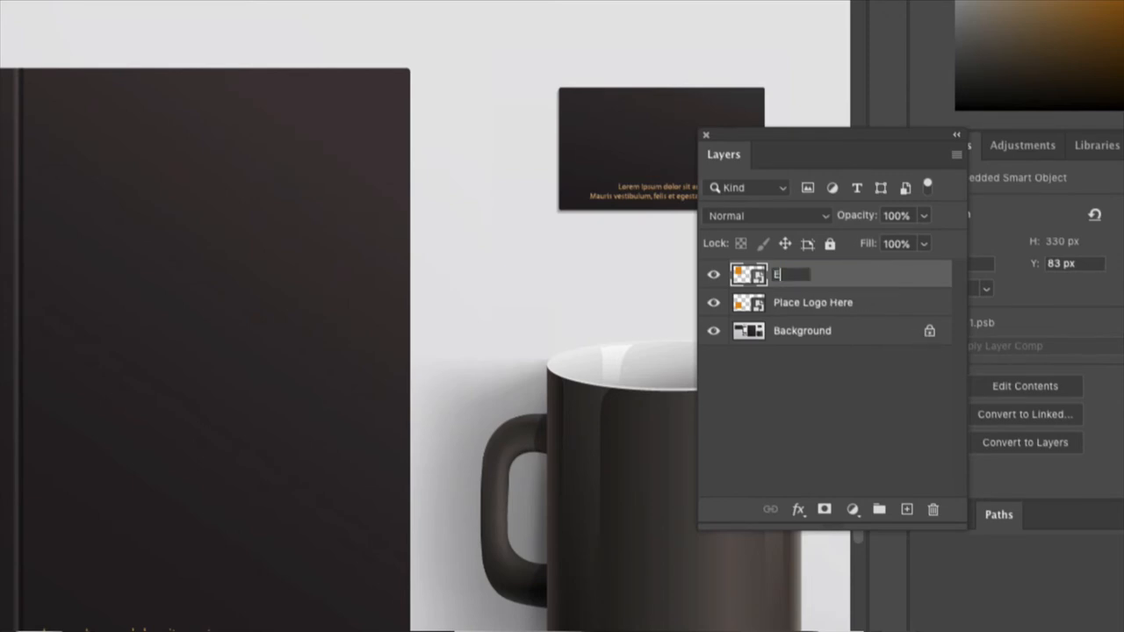
text(nvelope)
key(Return)
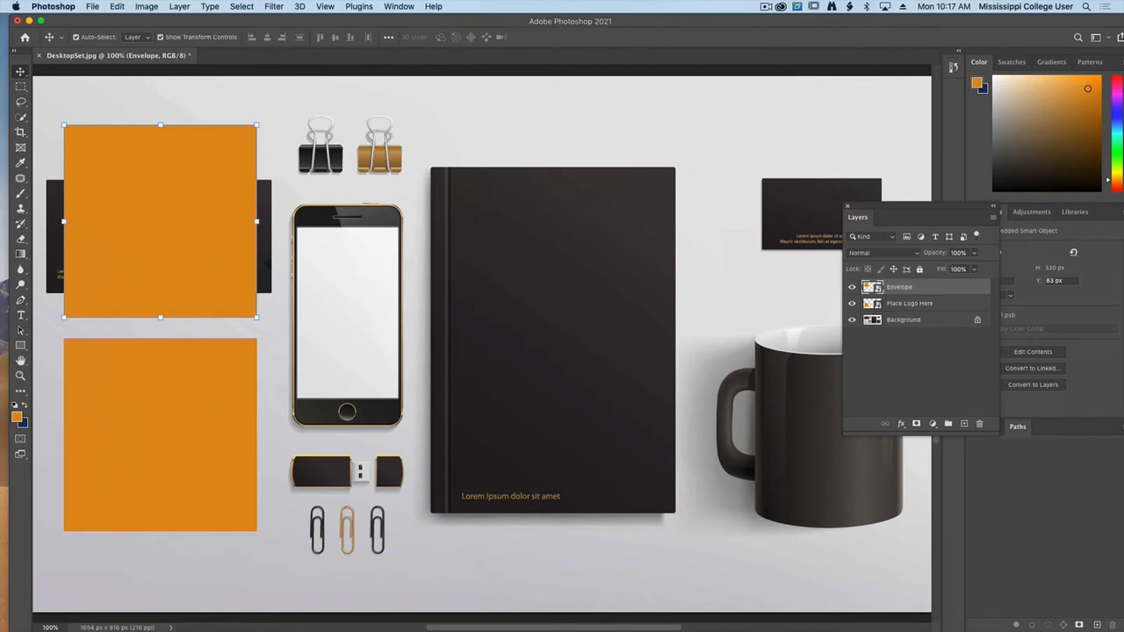
Step: Scale the Envelope placeholder to about 22.8% and fit it in the envelope's upper-left corner
drag(256, 124, 96, 230)
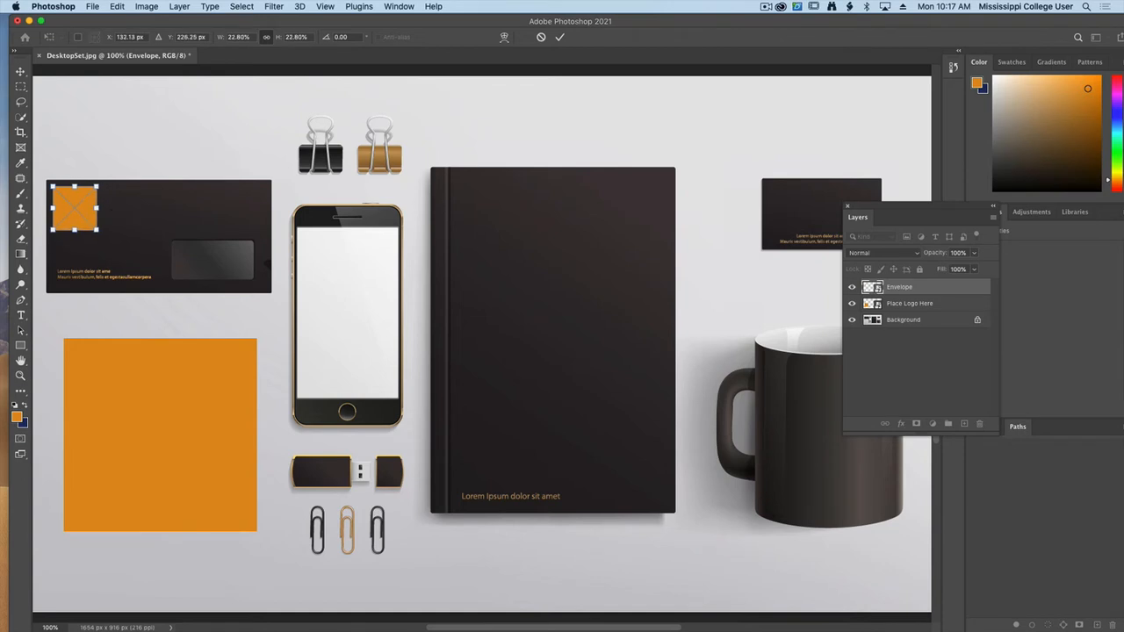
key(Return)
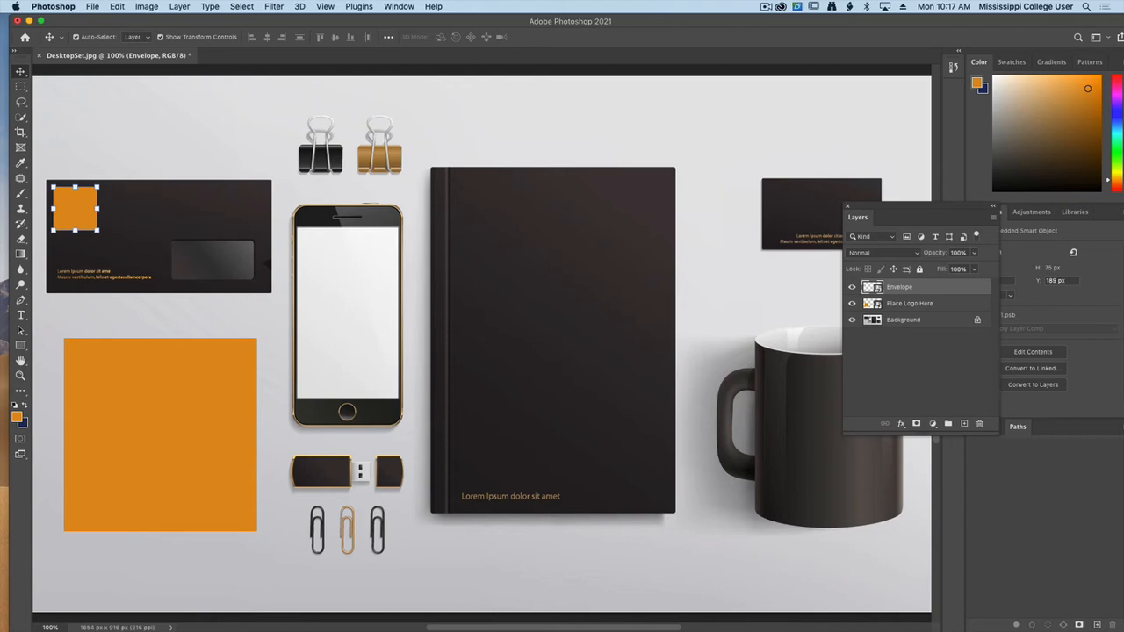
Step: Duplicate the original placeholder square onto the phone screen and scale the copy to about 155 px, centered on the screen
drag(142, 365, 381, 268)
key(super+t)
drag(494, 434, 382, 333)
key(Return)
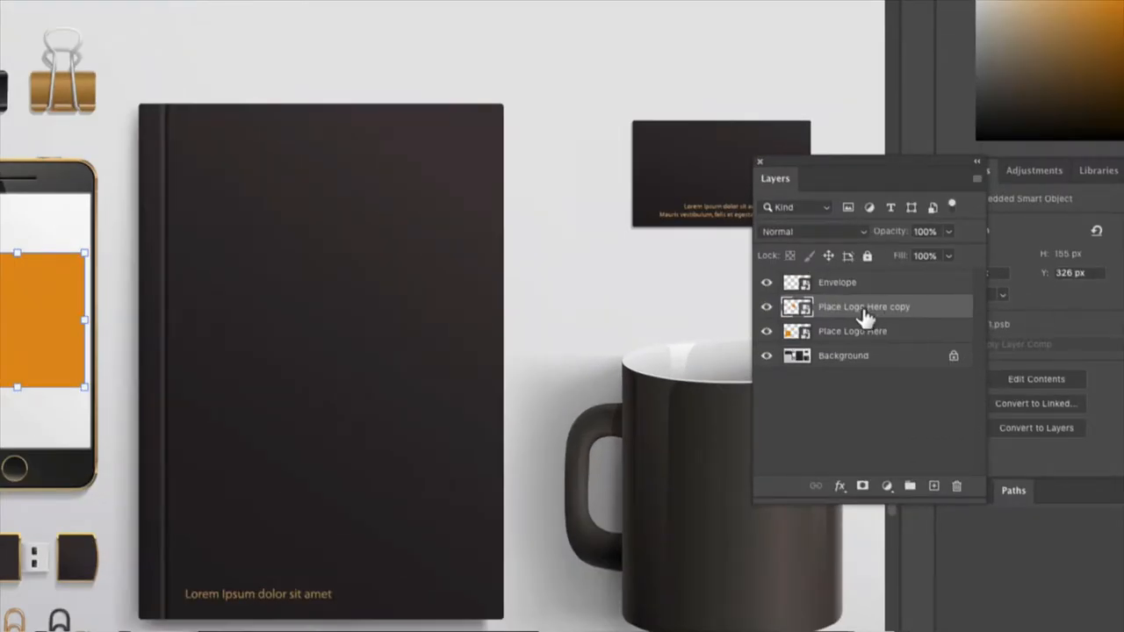
Step: Rename the phone screen's placeholder layer as Iphone
double_click(907, 303)
text(Iphone)
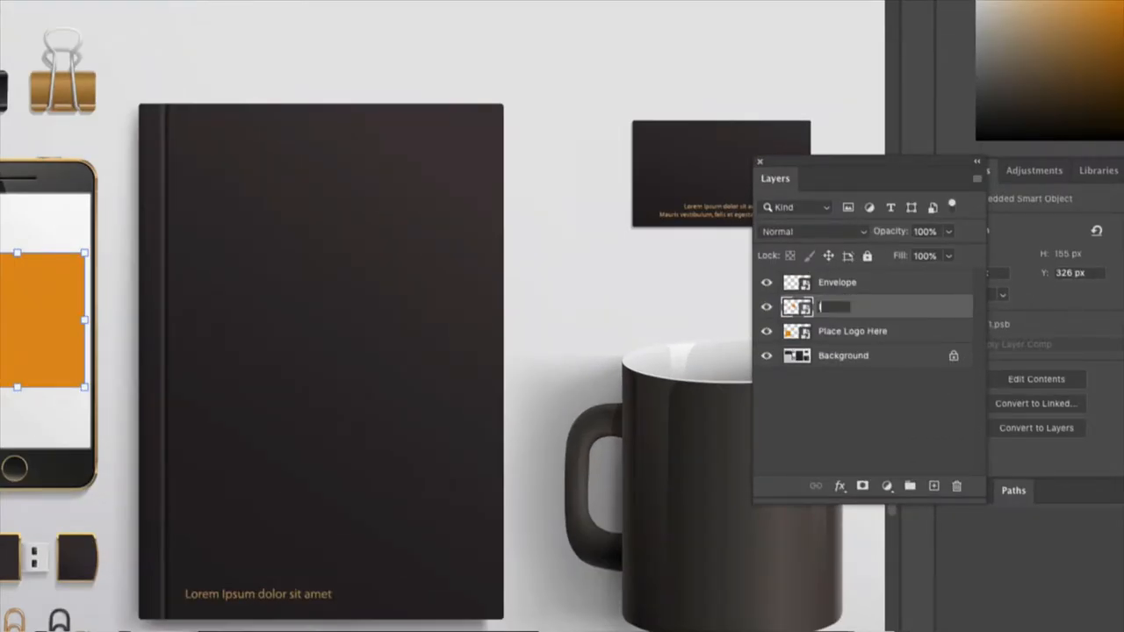
key(Return)
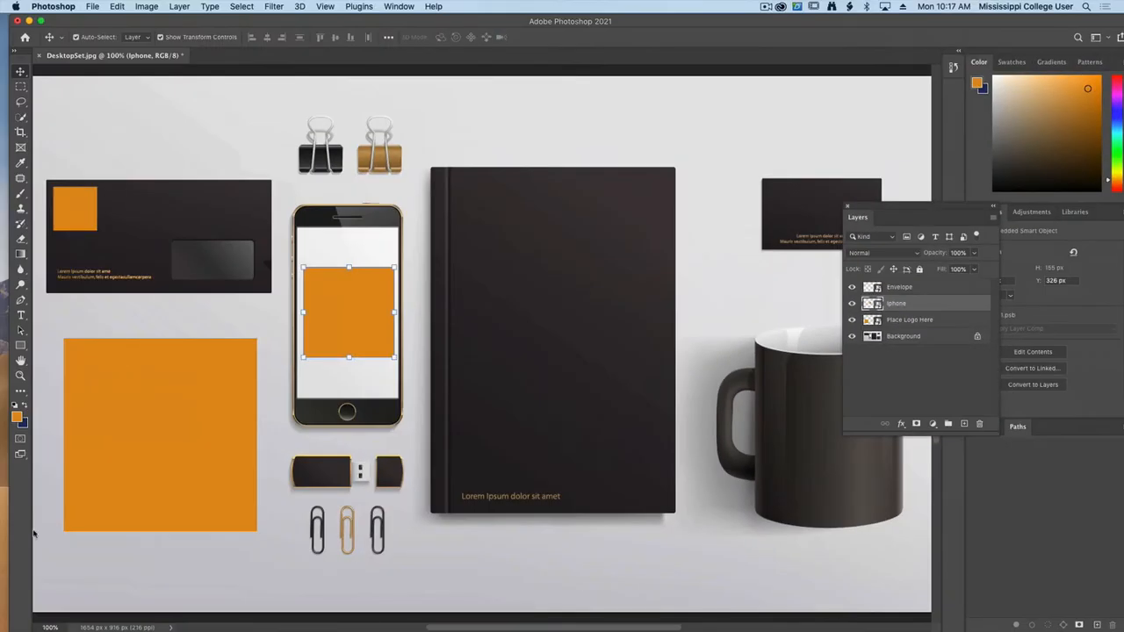
Step: Duplicate the original placeholder onto the USB stick and scale the copy to about 12.3%, centered on the stick's body
drag(167, 415, 377, 489)
drag(469, 419, 331, 481)
key(super+plus)
key(super+plus)
scroll(574, 168, down, 6)
scroll(574, 168, left, 5)
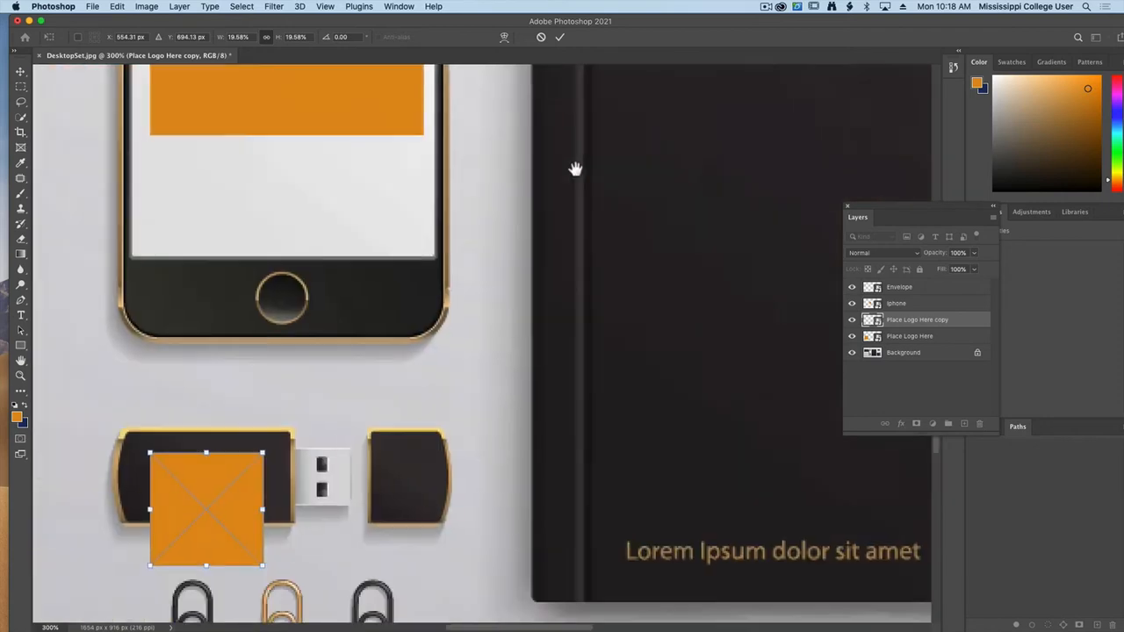
drag(527, 269, 487, 201)
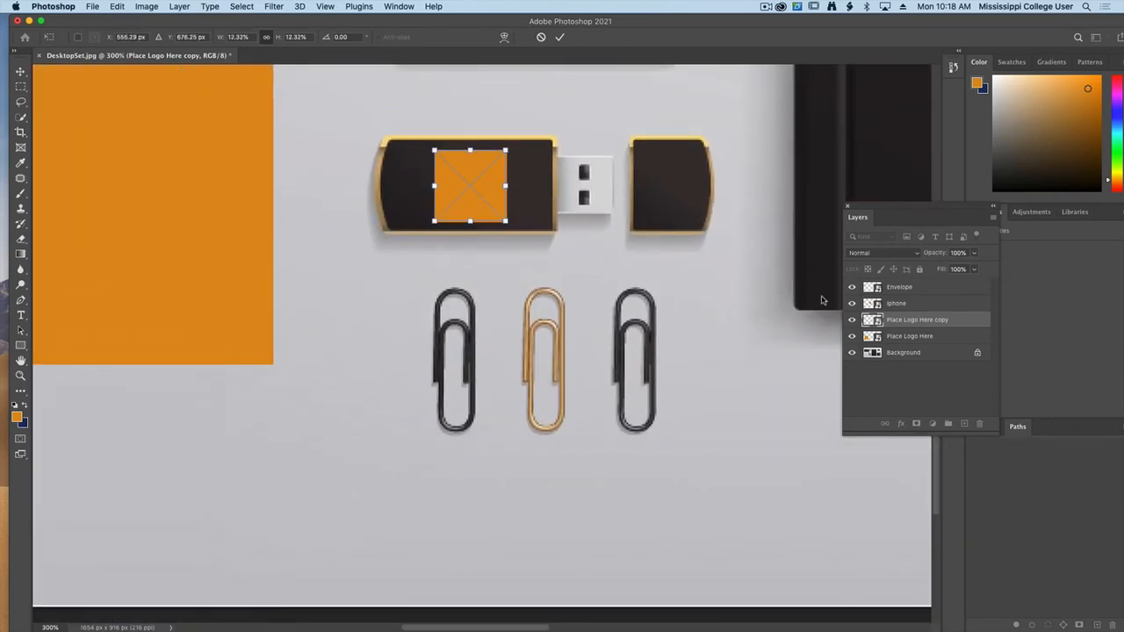
key(Return)
Step: Rename the USB drive's placeholder layer as USB Stick
double_click(934, 320)
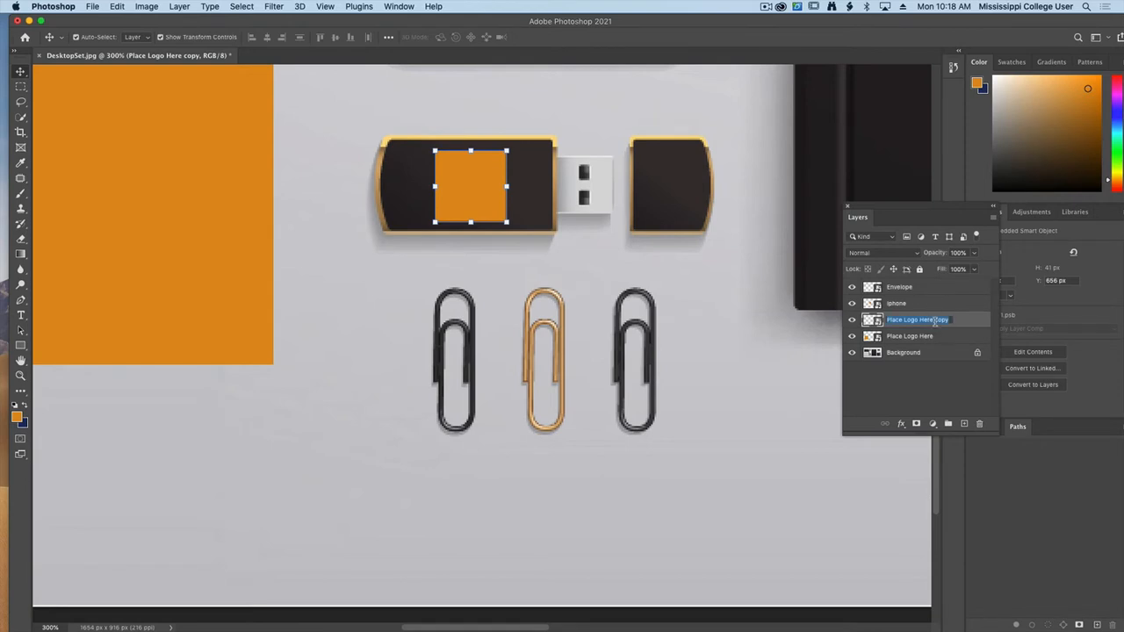
text(USB Stick)
key(Return)
Step: Duplicate the original placeholder onto the book and enlarge the copy to about 106.6% to span the cover
key(super+0)
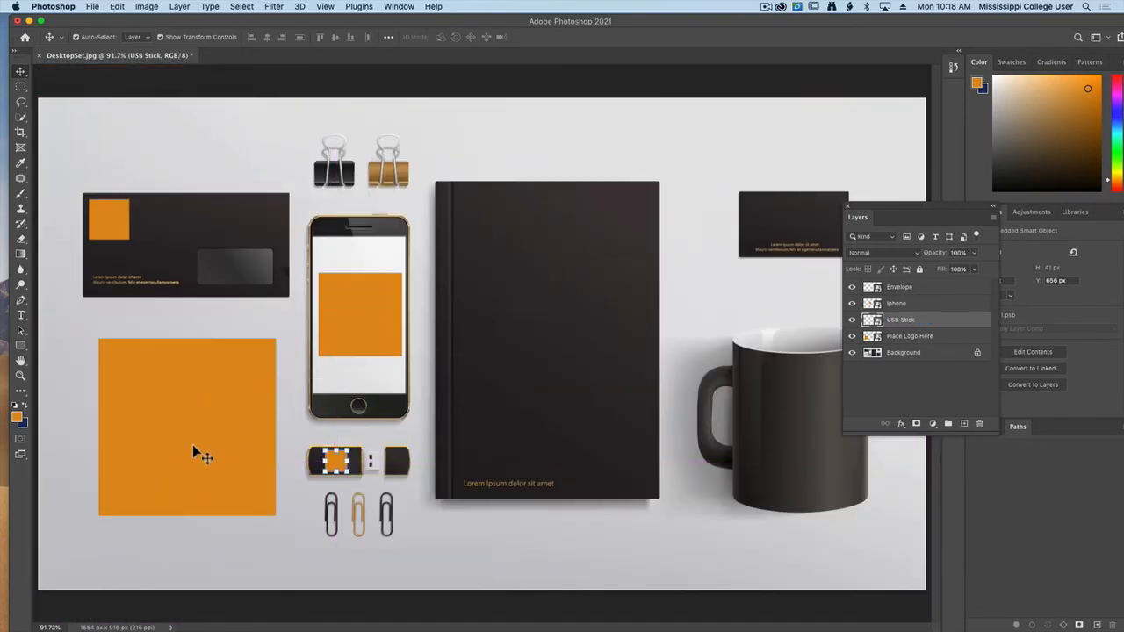
drag(194, 447, 551, 339)
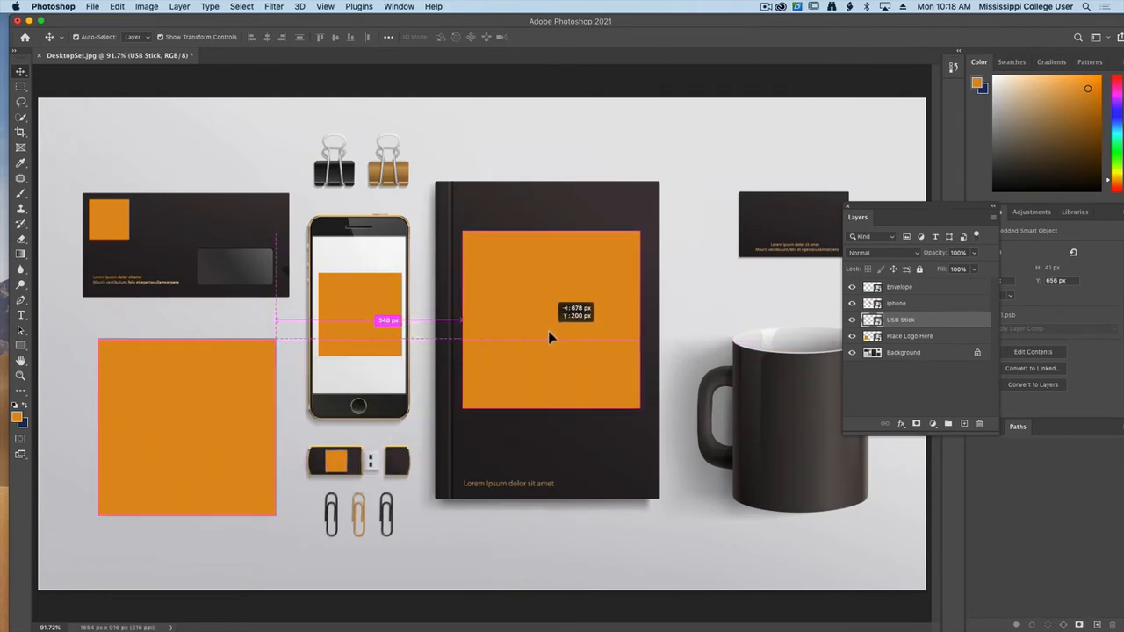
key(super+t)
drag(639, 409, 647, 426)
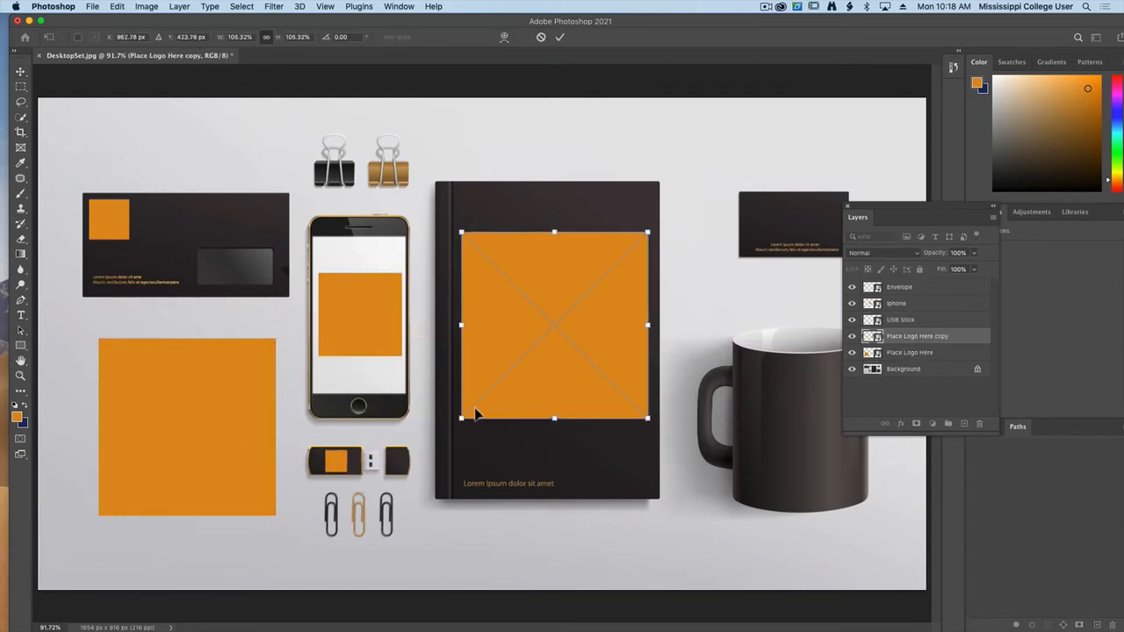
drag(460, 426, 462, 422)
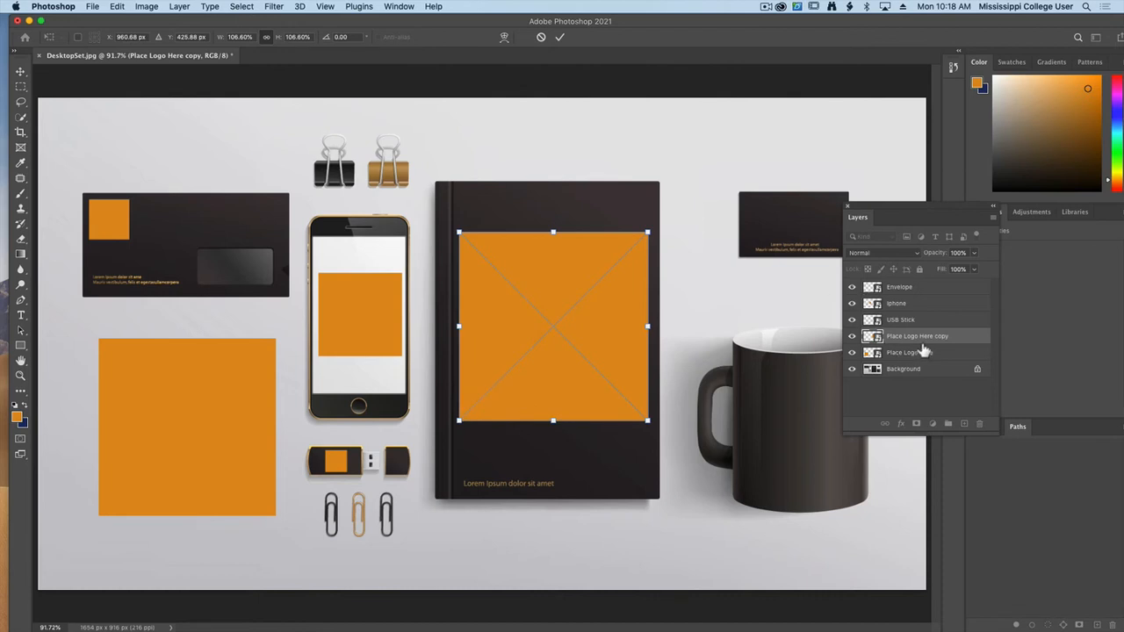
Step: Apply the resize and rename the book's placeholder layer as Book Cover
click(913, 341)
double_click(912, 340)
text(B)
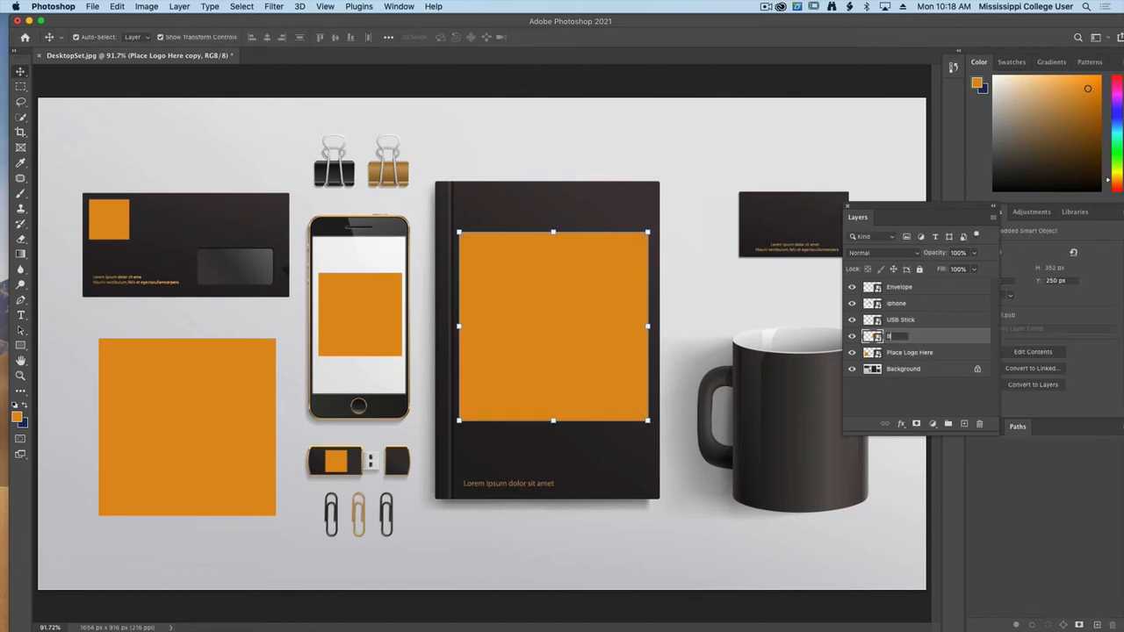
text(ook Cover)
key(Return)
click(741, 308)
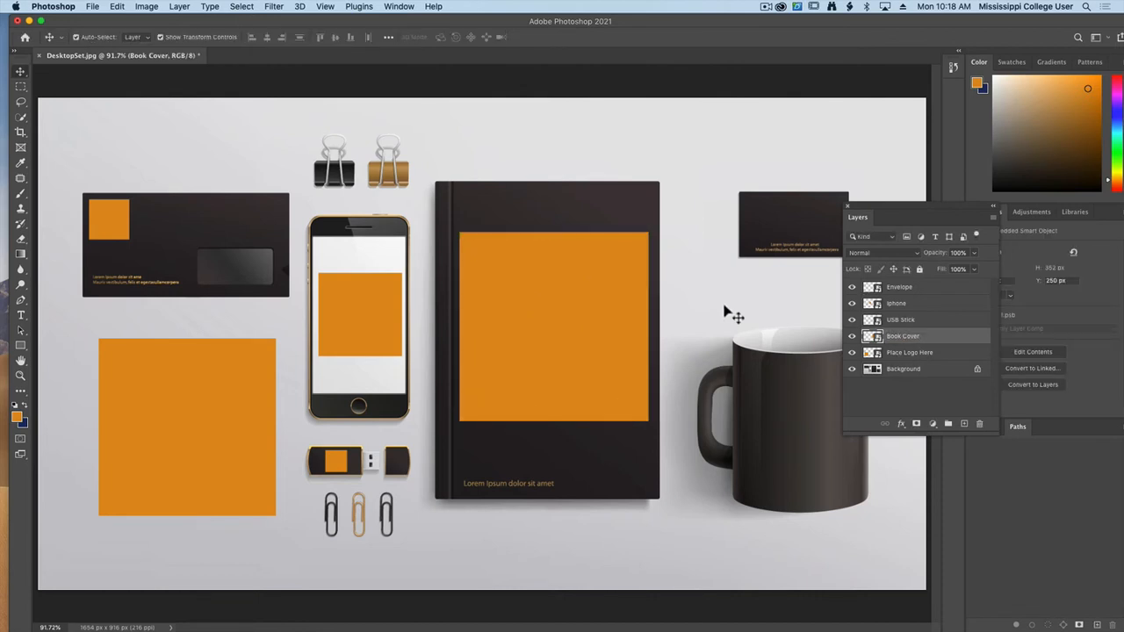
Step: Duplicate the original placeholder onto the business card and scale the copy to about 23.7%, centered above the text
drag(193, 410, 750, 266)
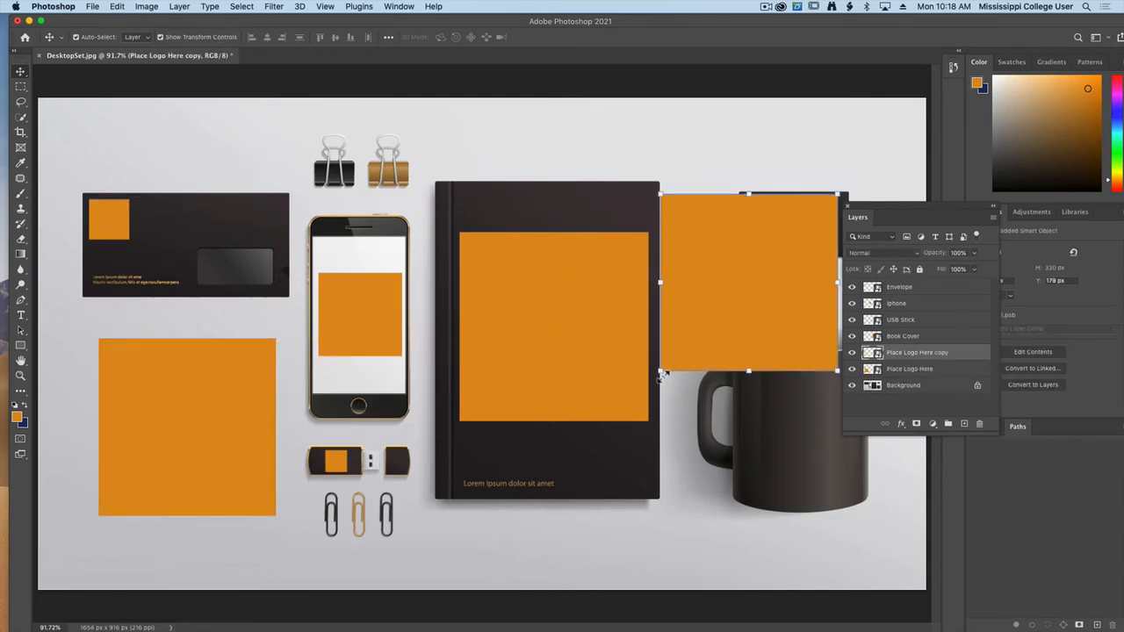
drag(659, 364, 791, 231)
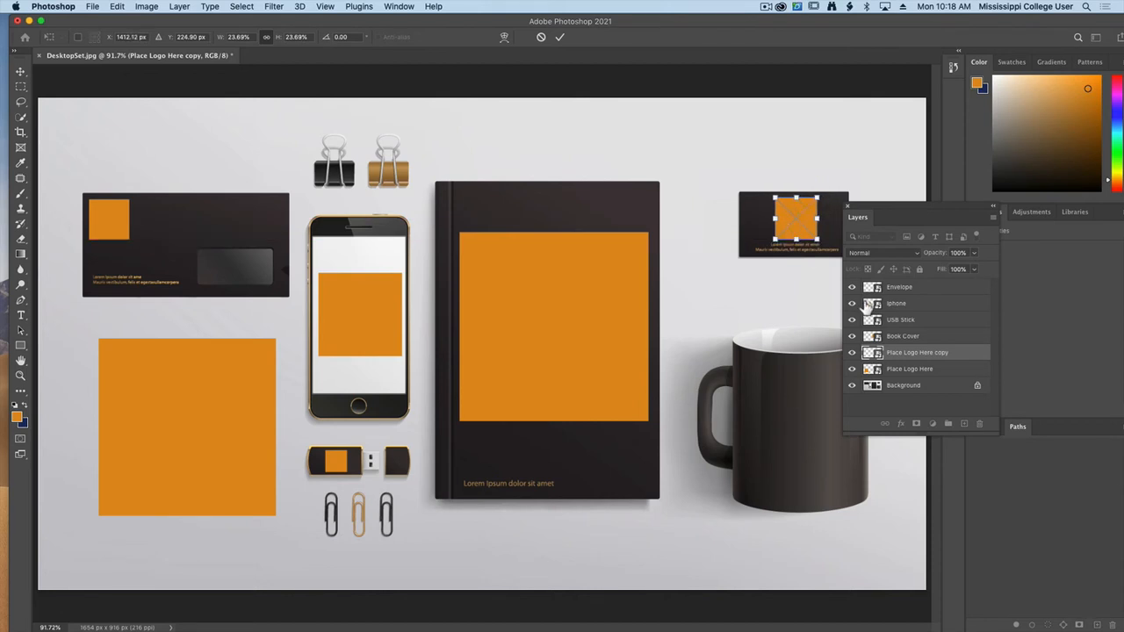
key(Return)
Step: Rename the business card's placeholder layer as Business Card
double_click(900, 352)
text(Bus)
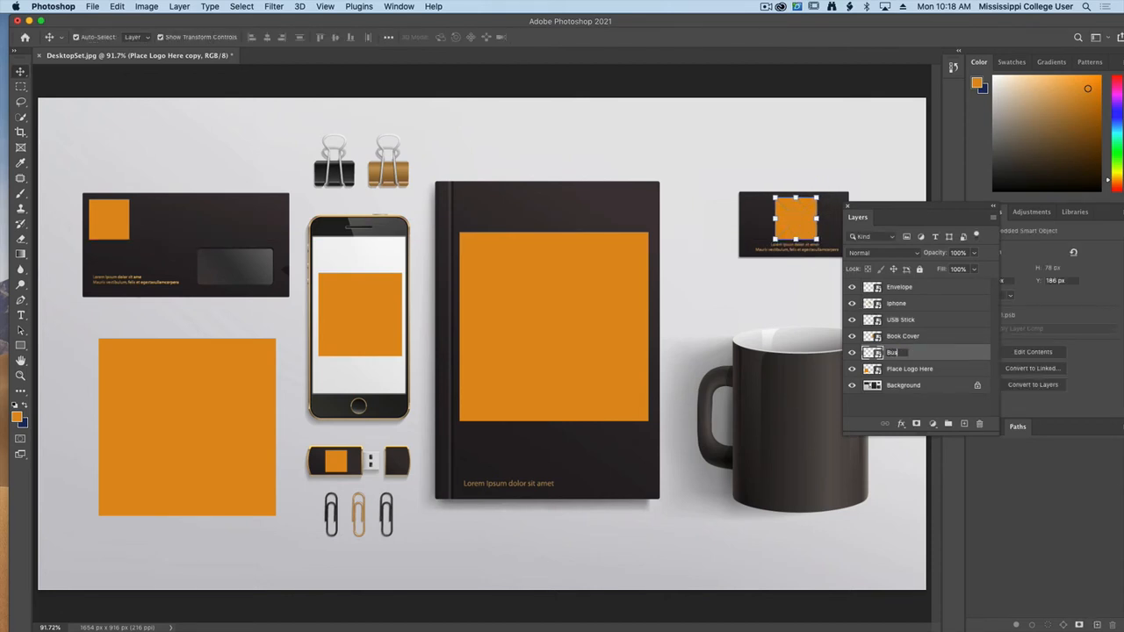
text(iness Card)
key(Return)
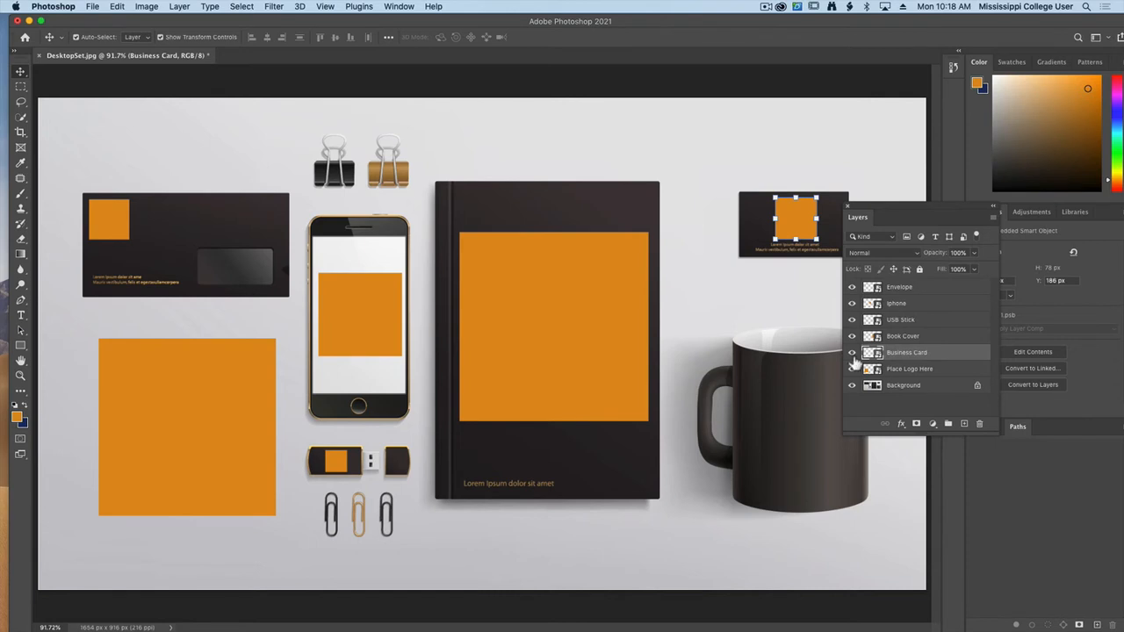
Step: Duplicate the original placeholder onto the mug and scale the copy to about 199 px wide, centered on the mug's body
drag(944, 210, 1036, 204)
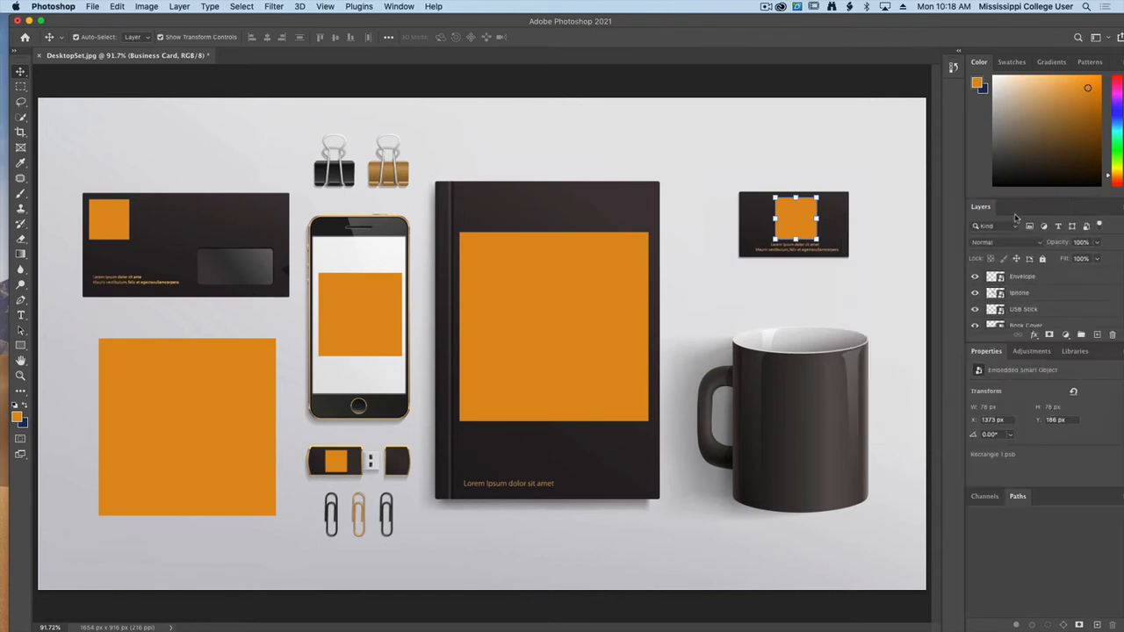
click(885, 299)
key(super+1)
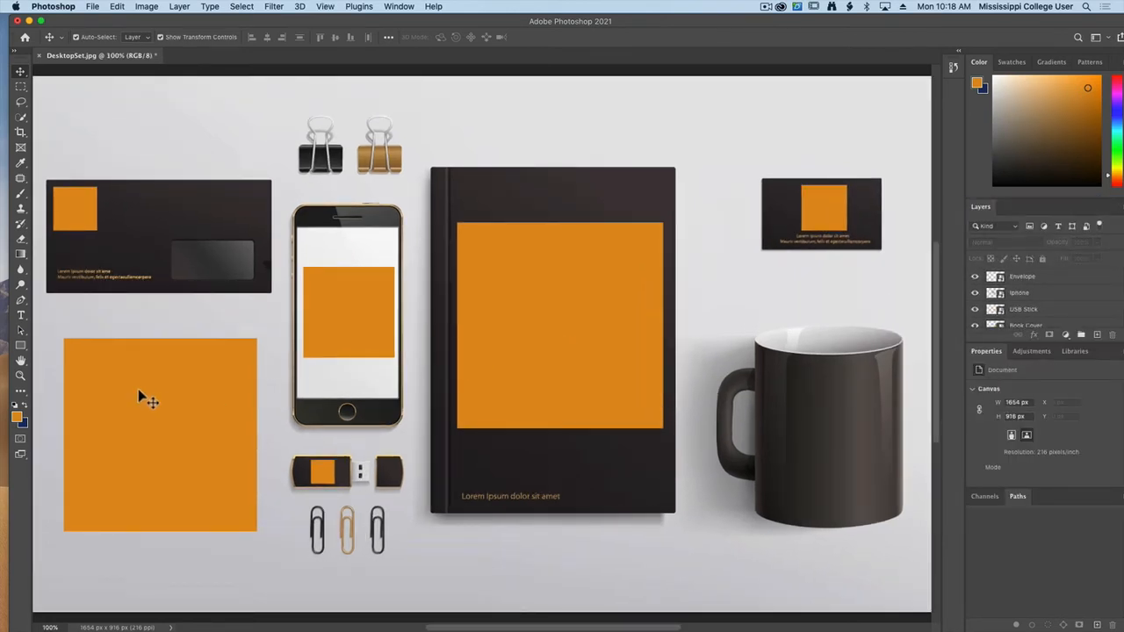
drag(133, 406, 761, 427)
drag(691, 453, 766, 449)
mouse_move(806, 450)
mouse_down()
mouse_move(819, 446)
mouse_move(813, 433)
mouse_up()
key(Return)
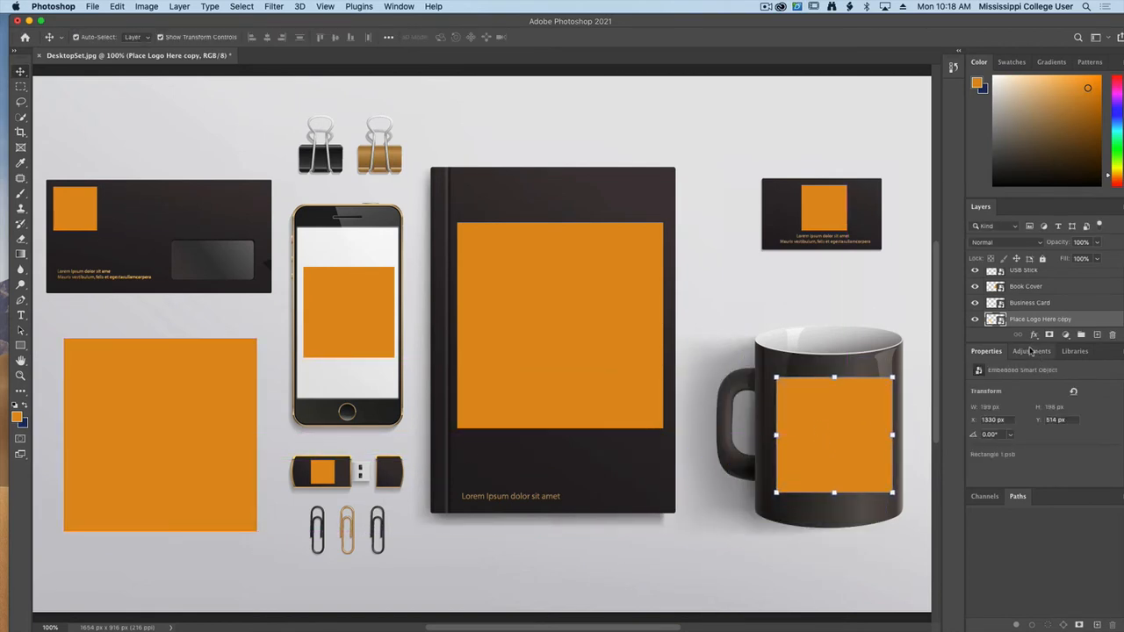
Step: Rename the mug's placeholder layer as Mug and keep the layer list clear of the mug
drag(979, 208, 751, 249)
double_click(818, 365)
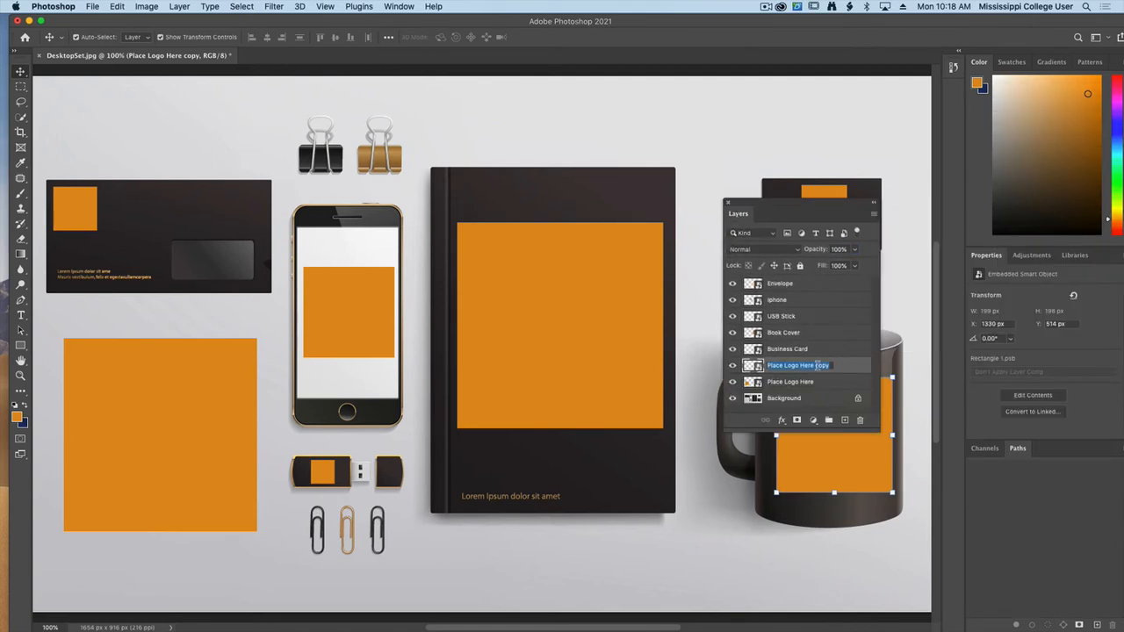
text(Mug)
key(Return)
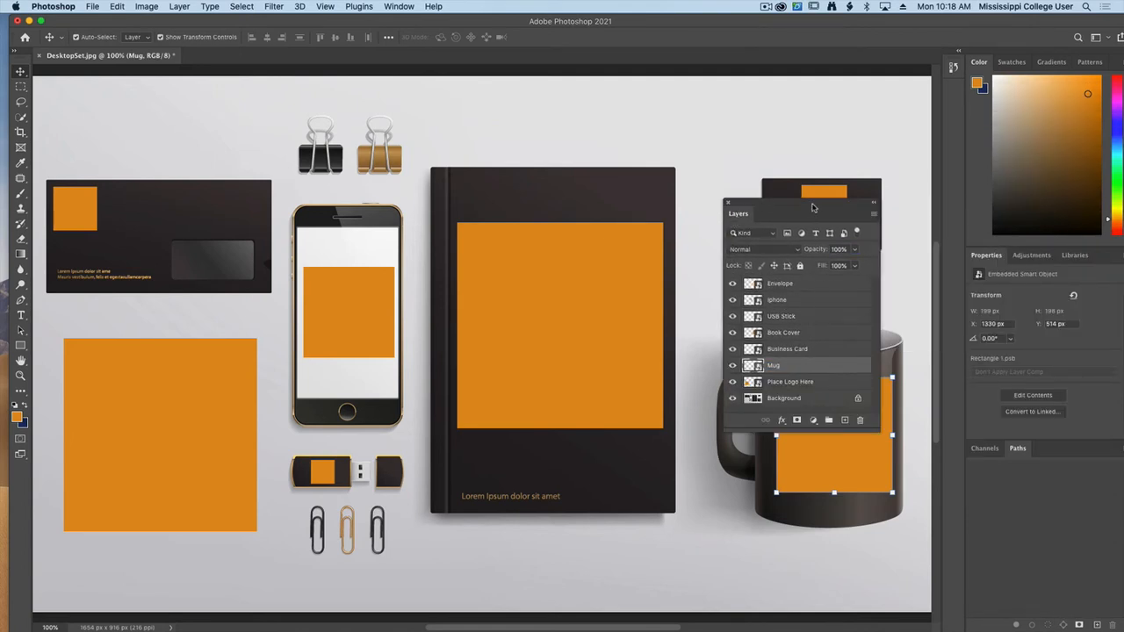
drag(812, 207, 596, 286)
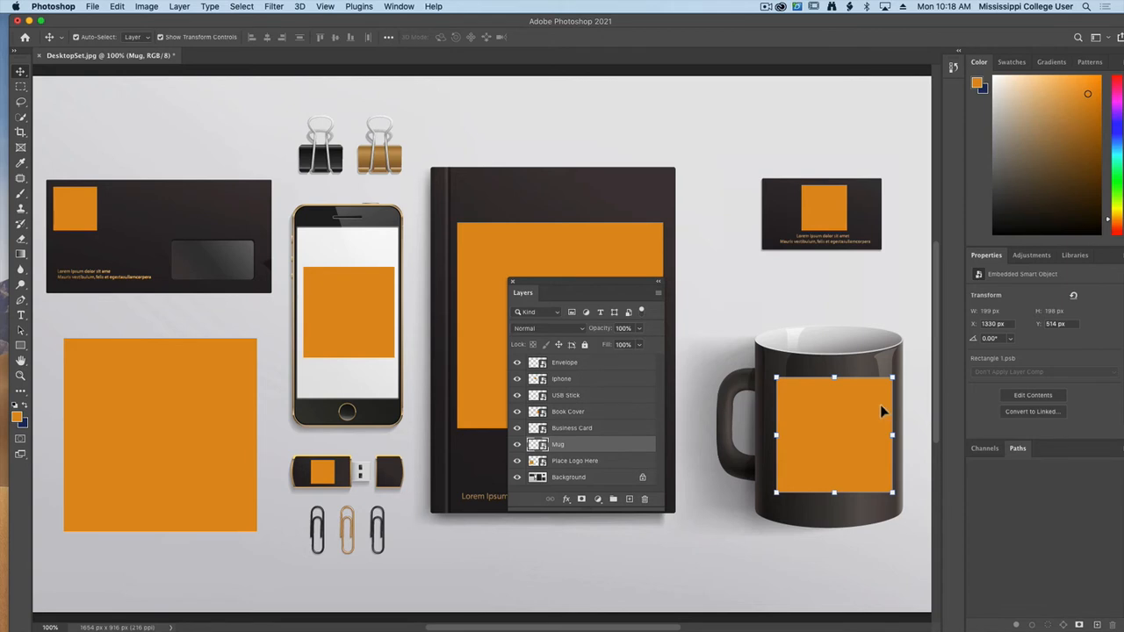
Step: Warp the mug's placeholder so its upper and lower edges bow downward, following the mug's curvature
click(116, 6)
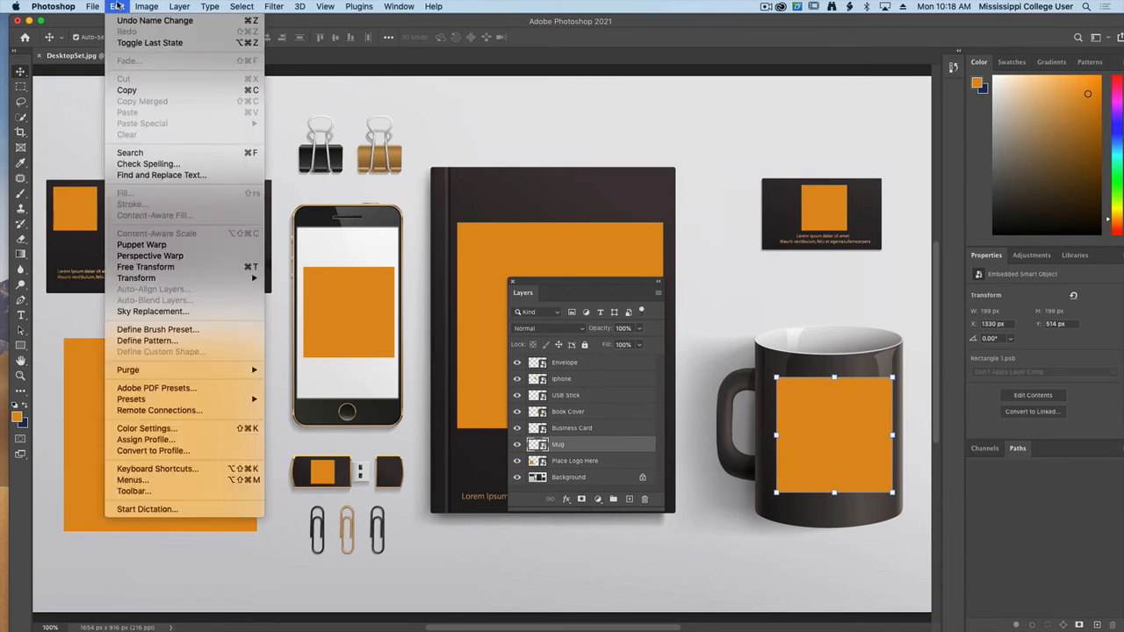
mouse_move(149, 278)
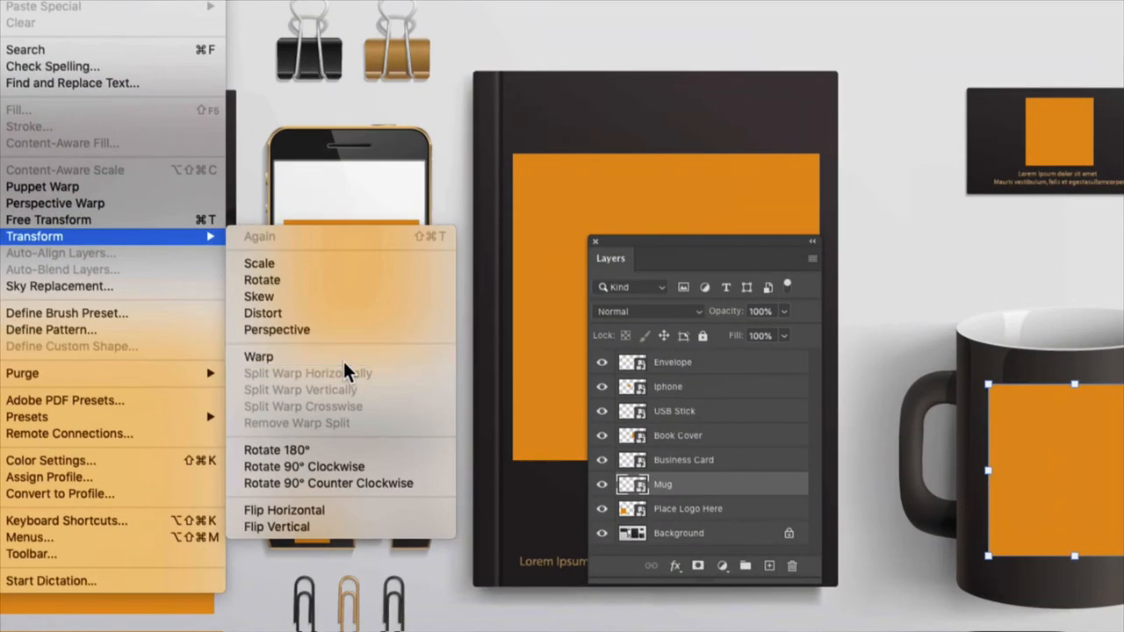
click(342, 359)
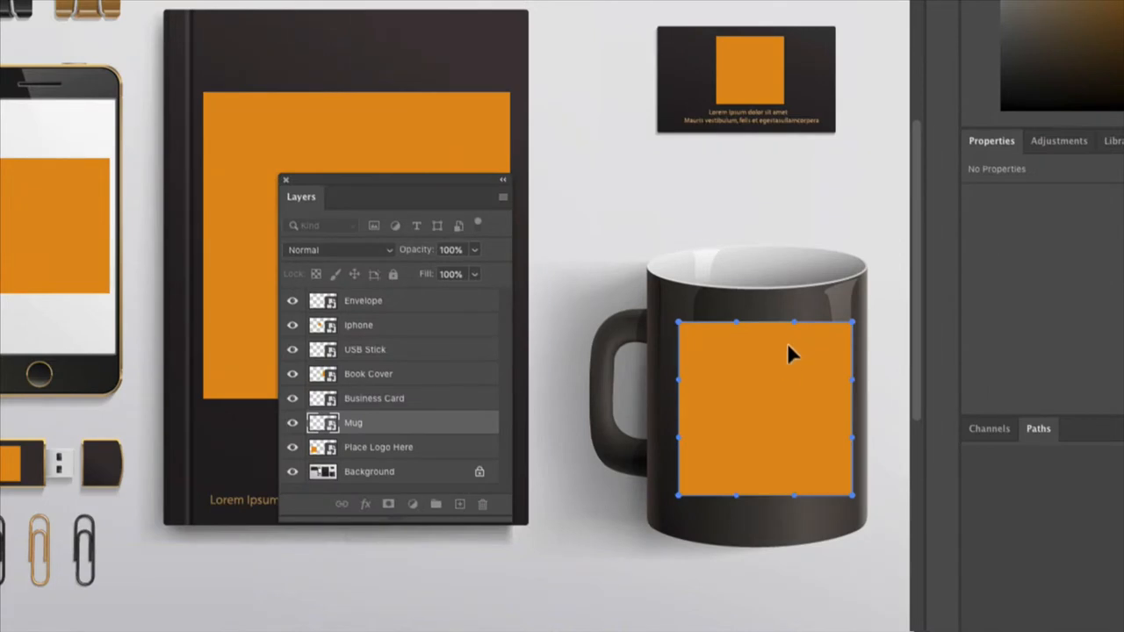
drag(798, 328, 734, 338)
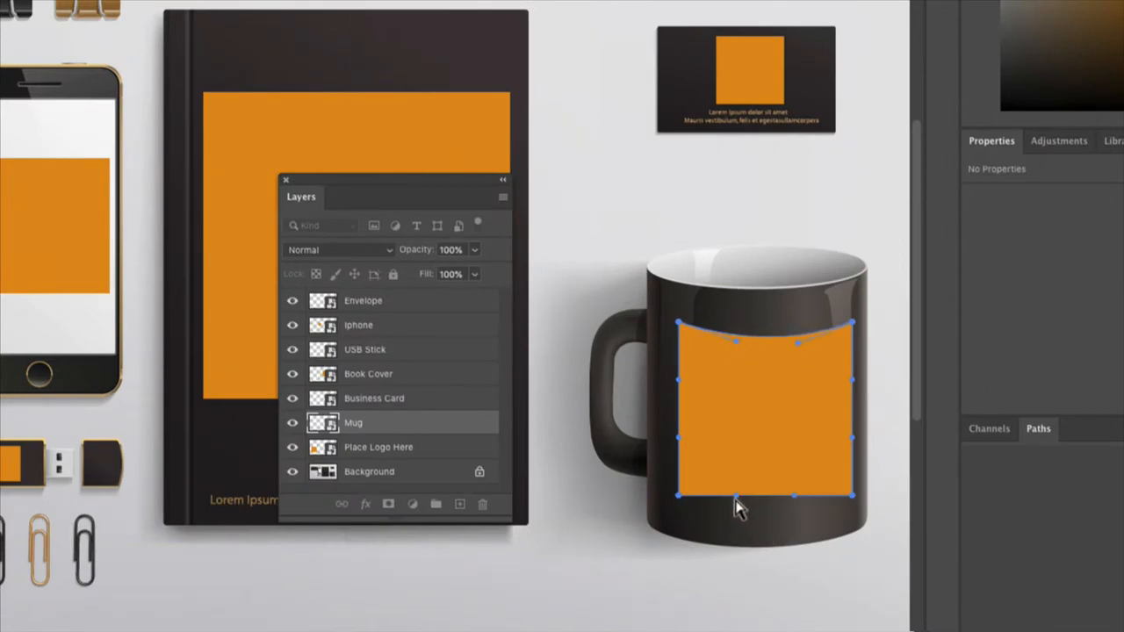
drag(735, 500, 731, 520)
drag(790, 497, 794, 517)
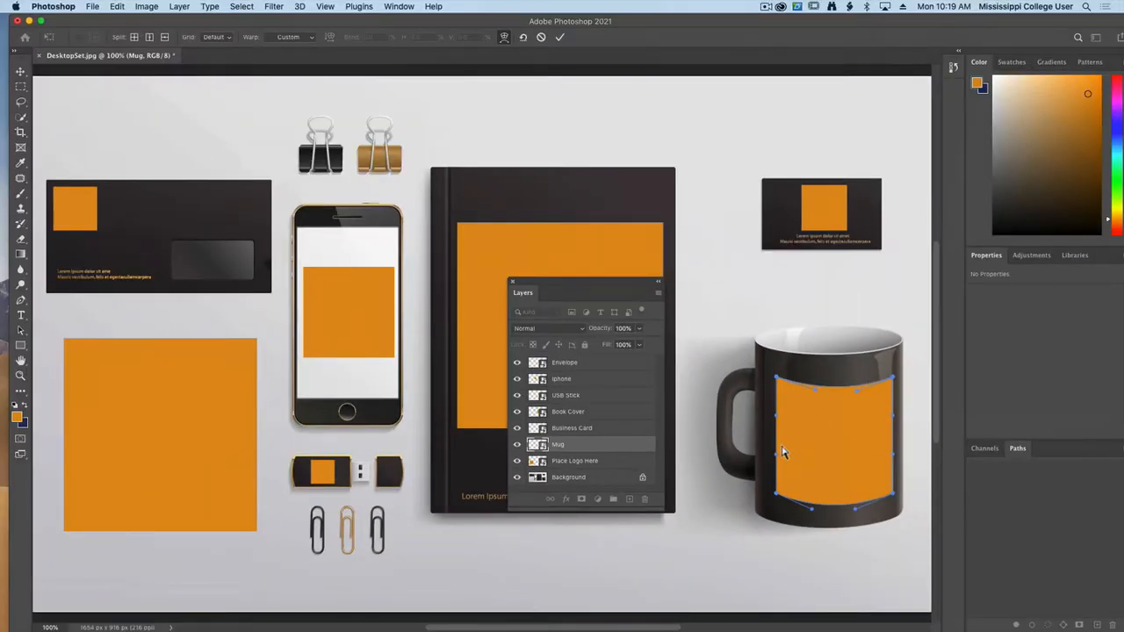
key(Return)
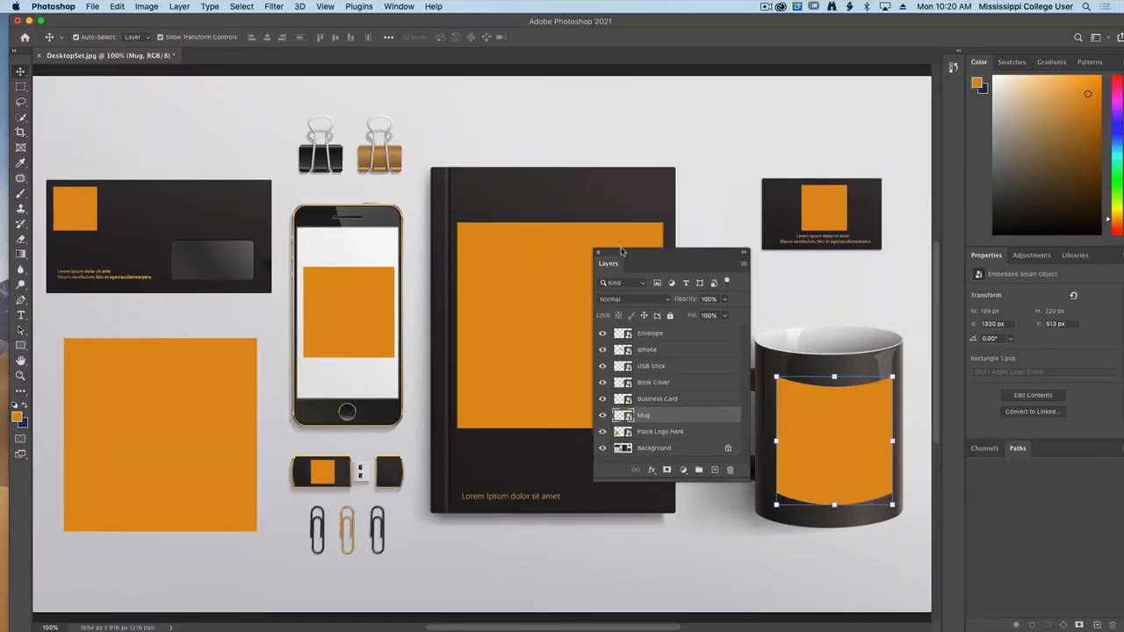
Step: Group the six product placeholder layers from Envelope to Mug and name the group Products
drag(621, 250, 452, 192)
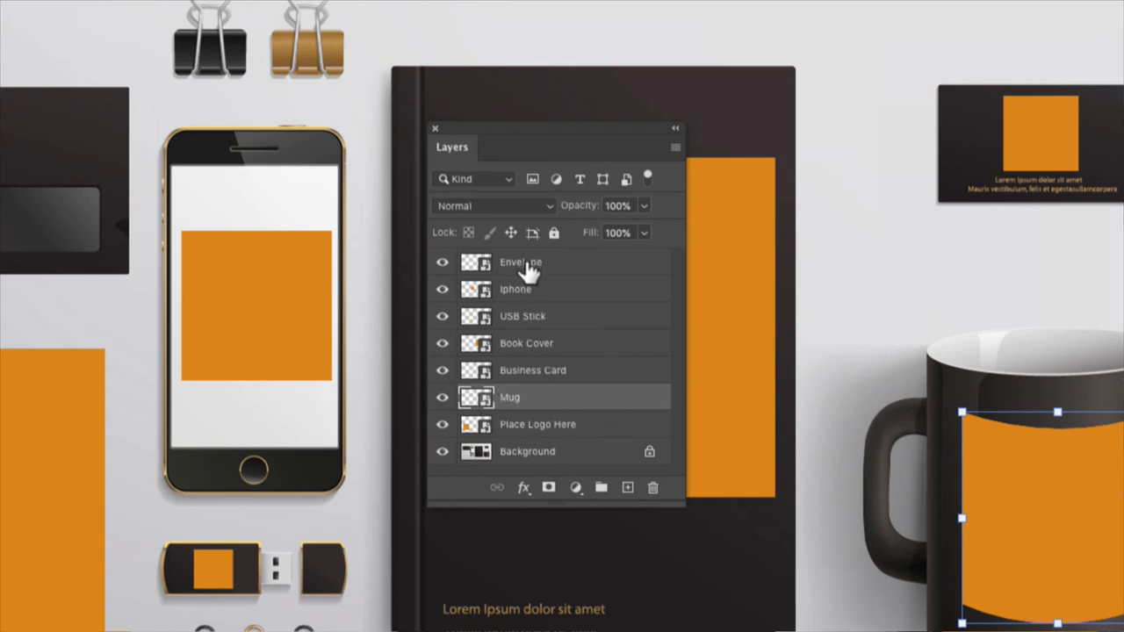
shift+click(531, 263)
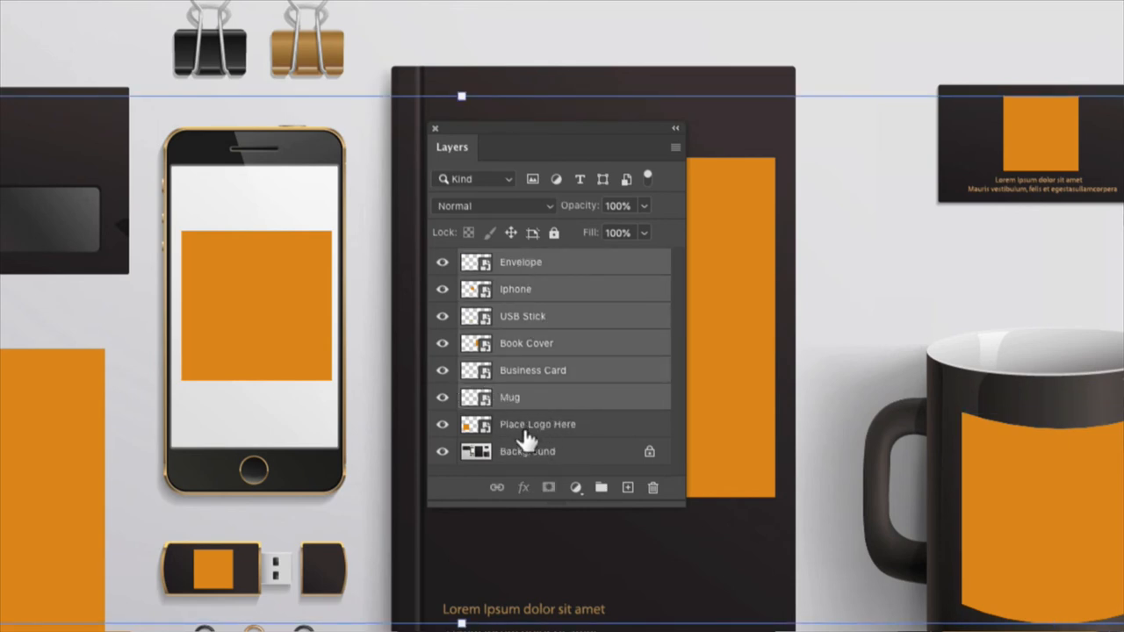
click(600, 489)
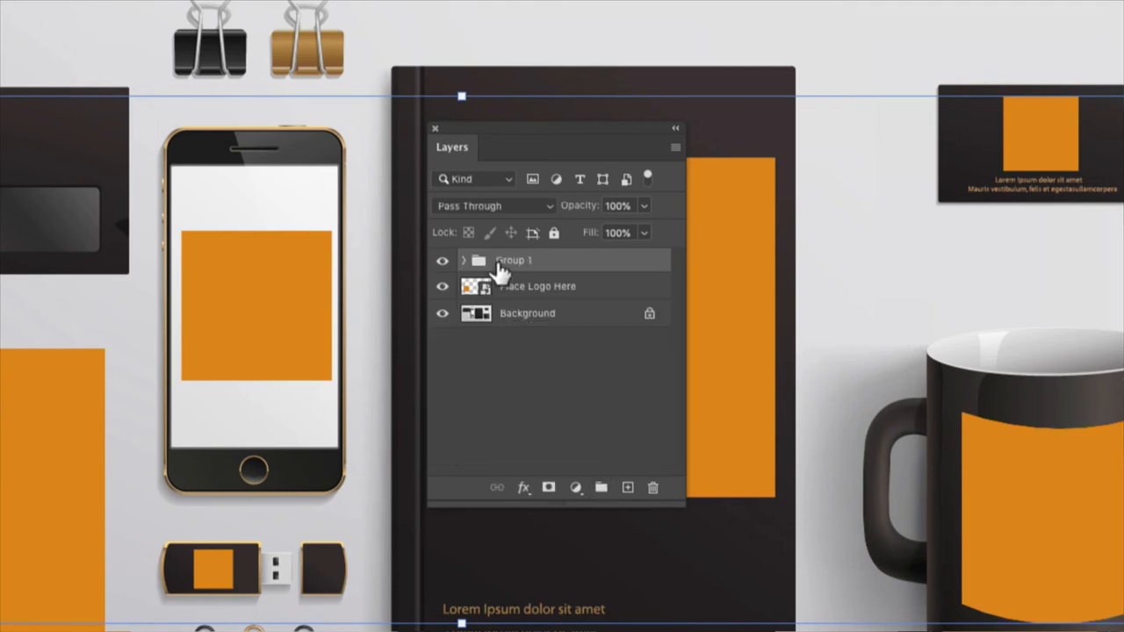
double_click(511, 262)
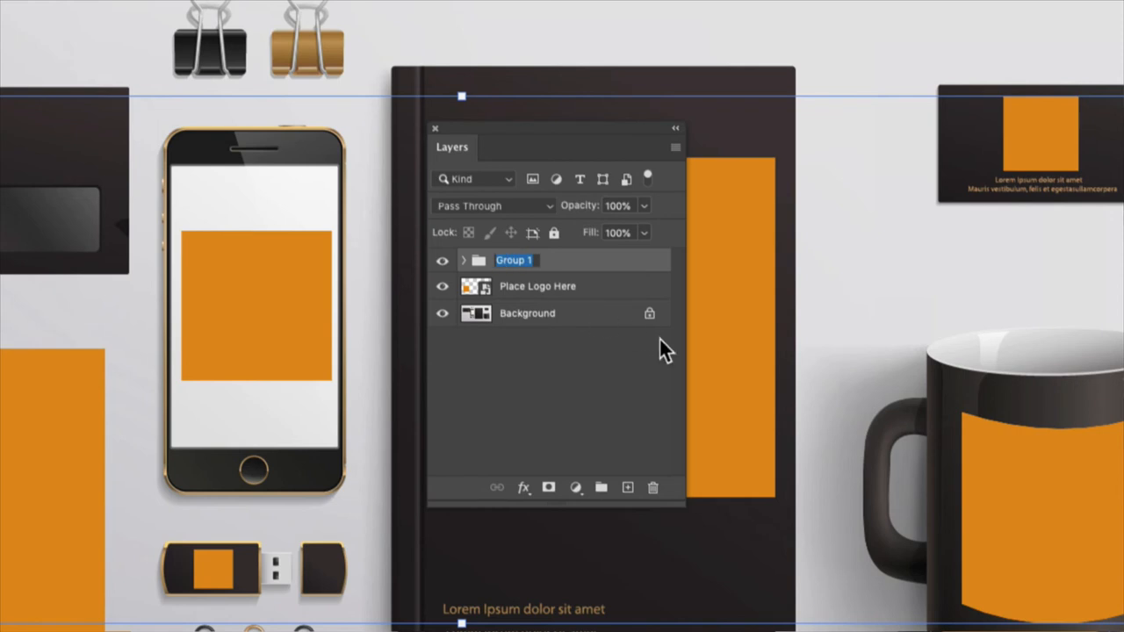
text(Products)
key(Return)
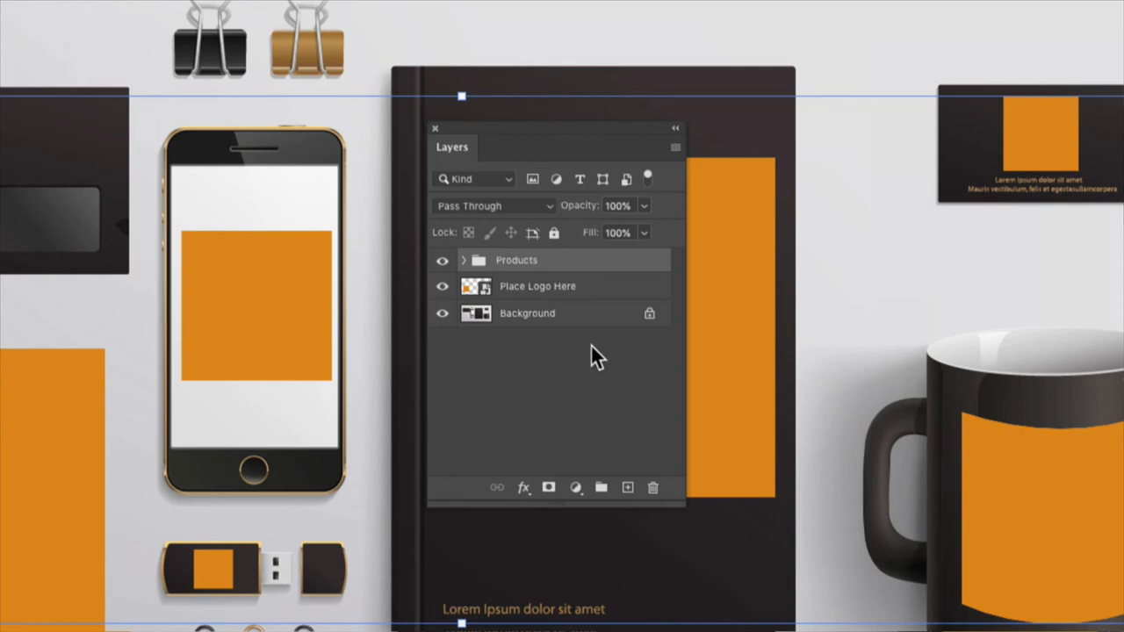
Step: Move the Place Logo Here layer above the Products group and deselect all layers
drag(536, 294, 535, 251)
click(554, 370)
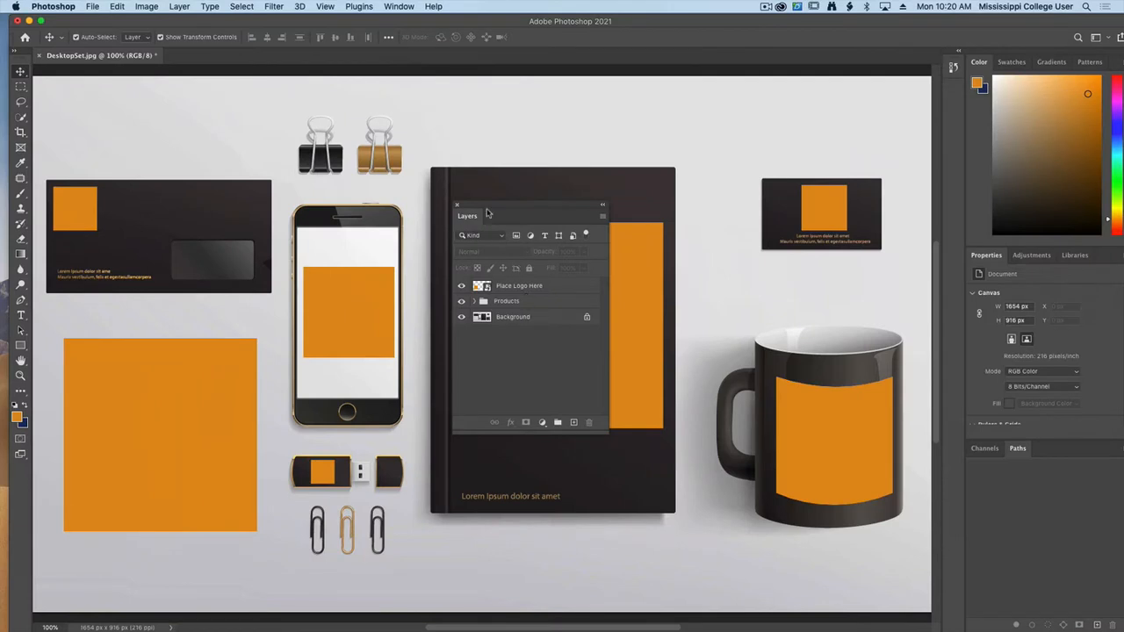
drag(475, 145, 1044, 234)
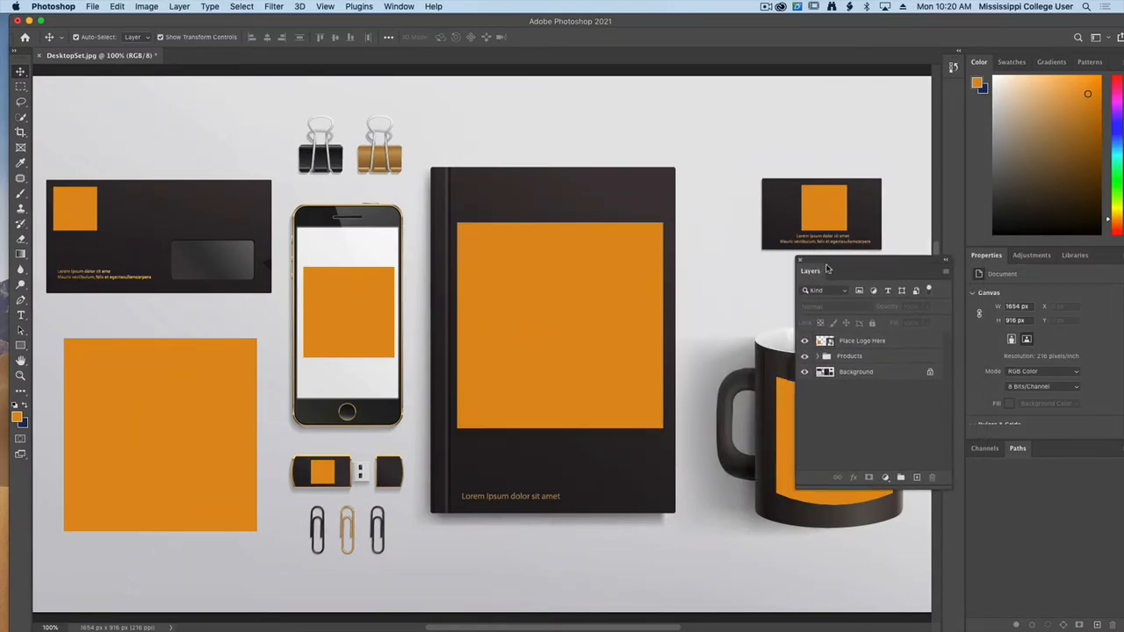
drag(826, 269, 877, 274)
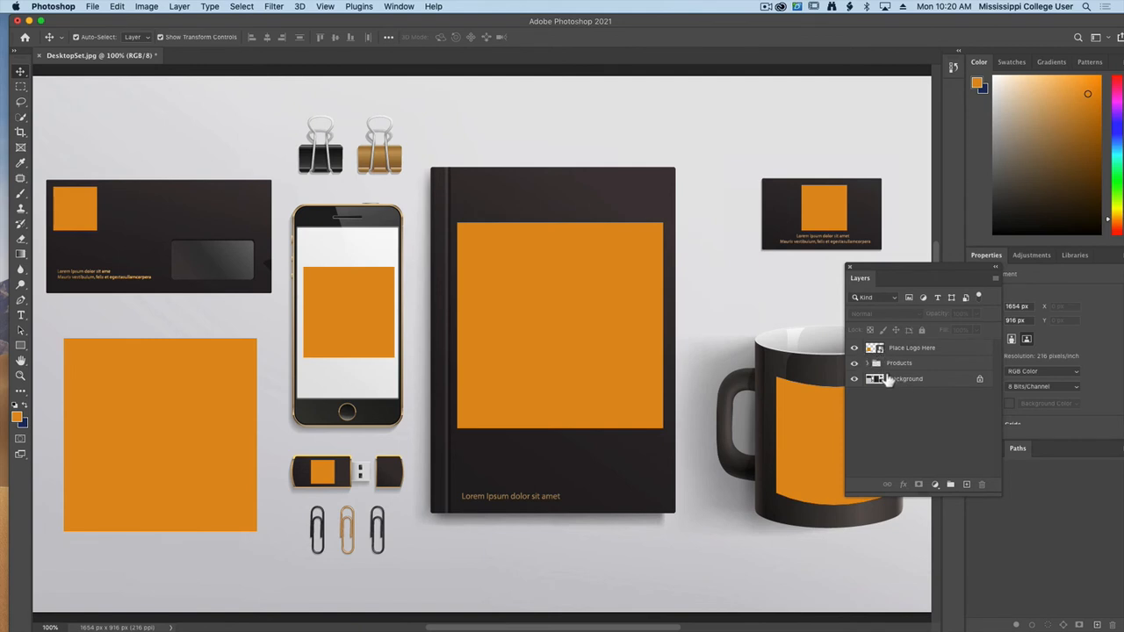
Step: Save the mockup in Photoshop format as DesktopSet.psd with layers and the embedded color profile included
click(92, 7)
click(104, 128)
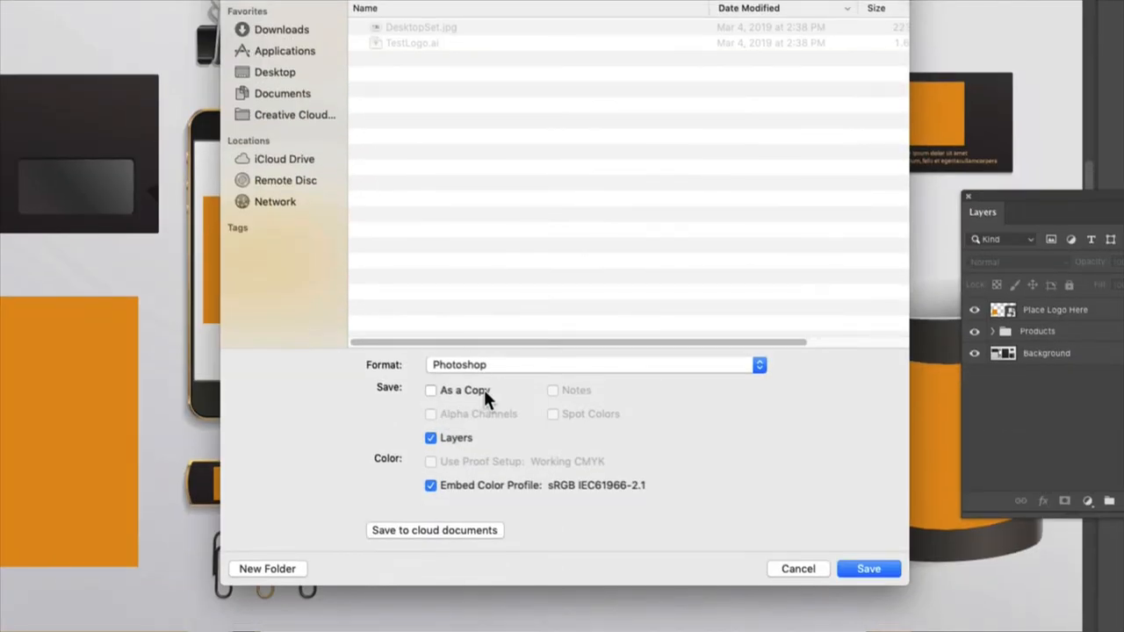
click(859, 564)
click(705, 284)
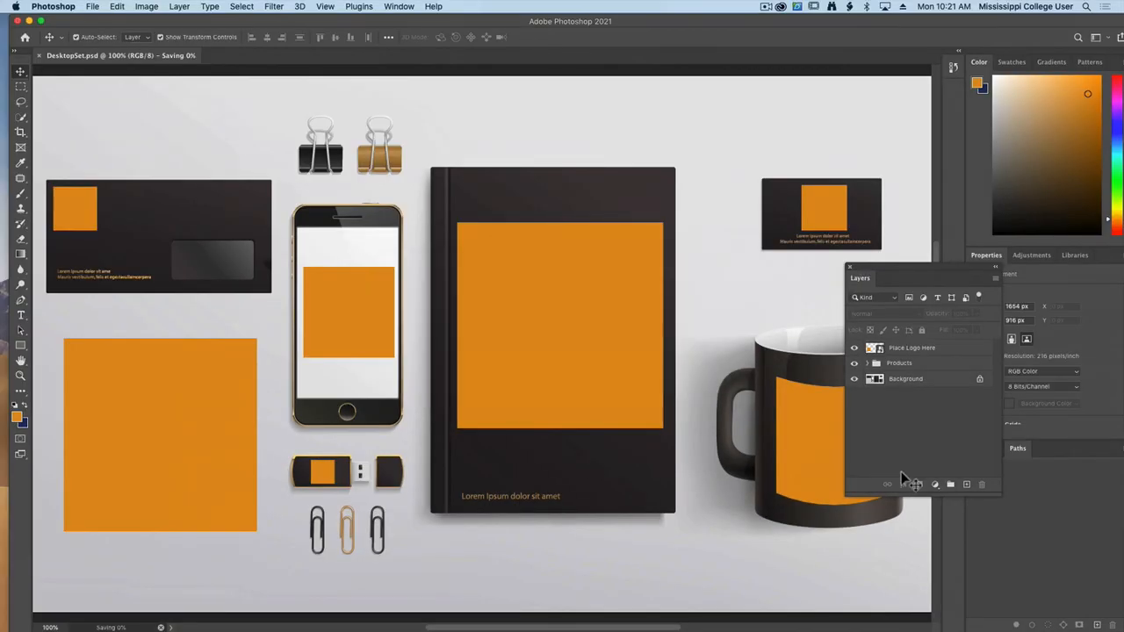
Step: Check the Desk Set Mockup folder in Finder for the TestLogo.ai file, and return to Photoshop
key(ctrl+Up)
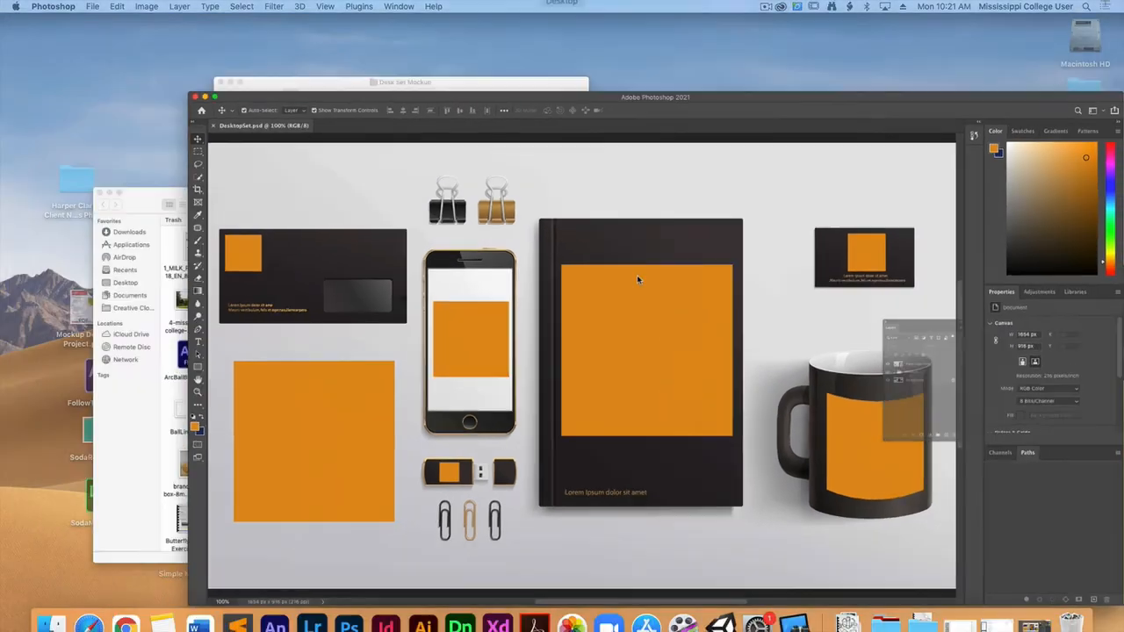
click(306, 143)
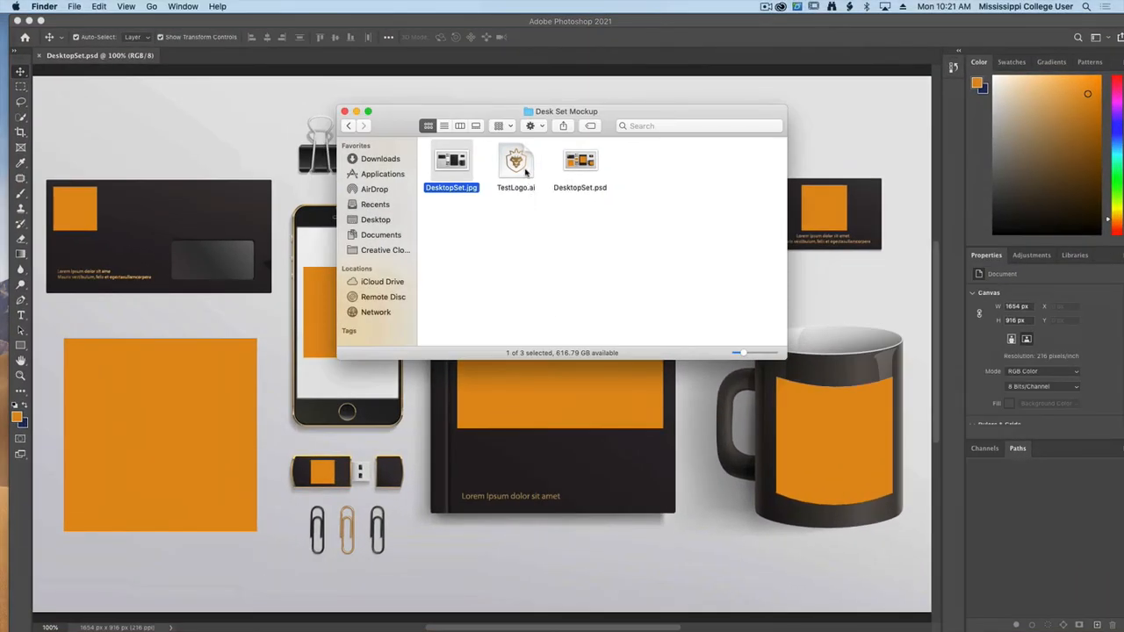
click(718, 425)
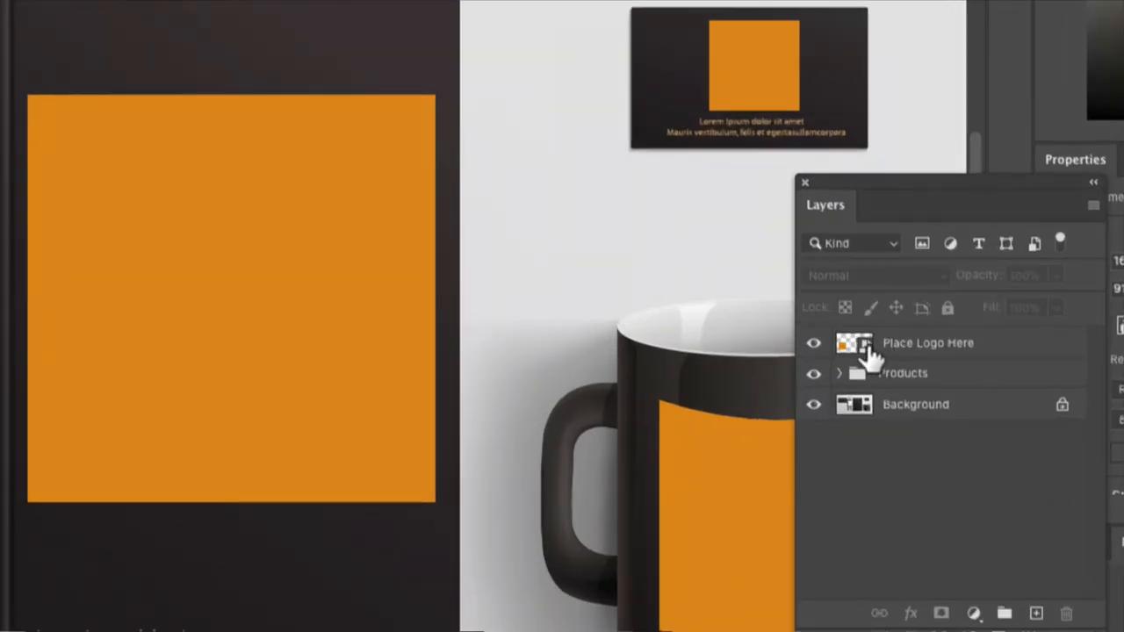
Step: Open the contents of the Place Logo Here smart object and place TestLogo.ai as an embedded page cropped to its bounding box
double_click(873, 351)
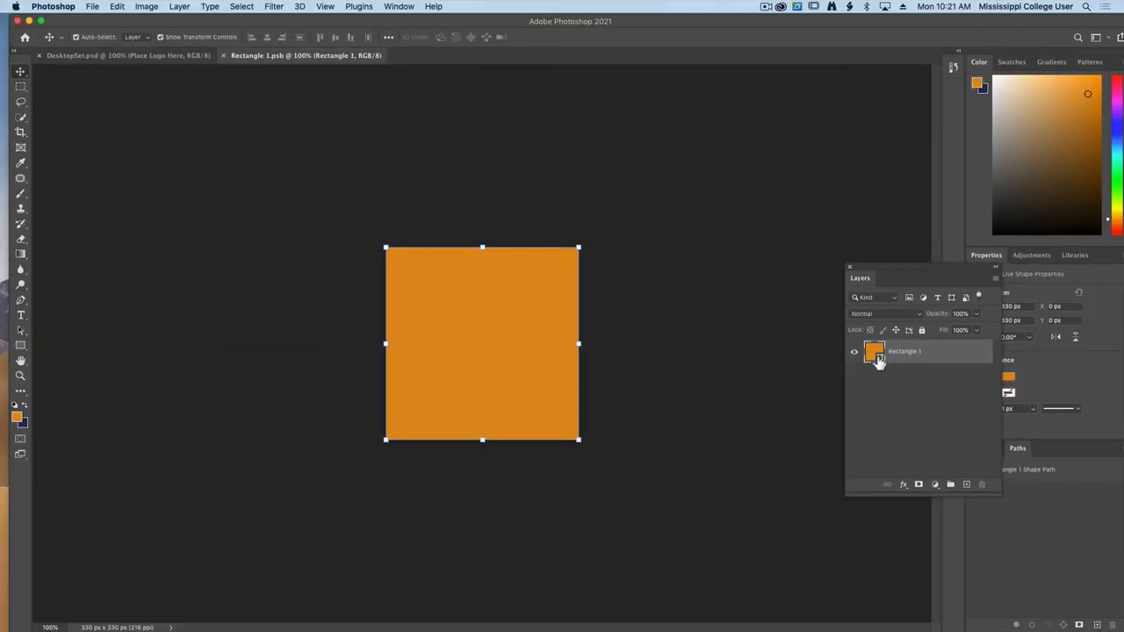
key(super+plus)
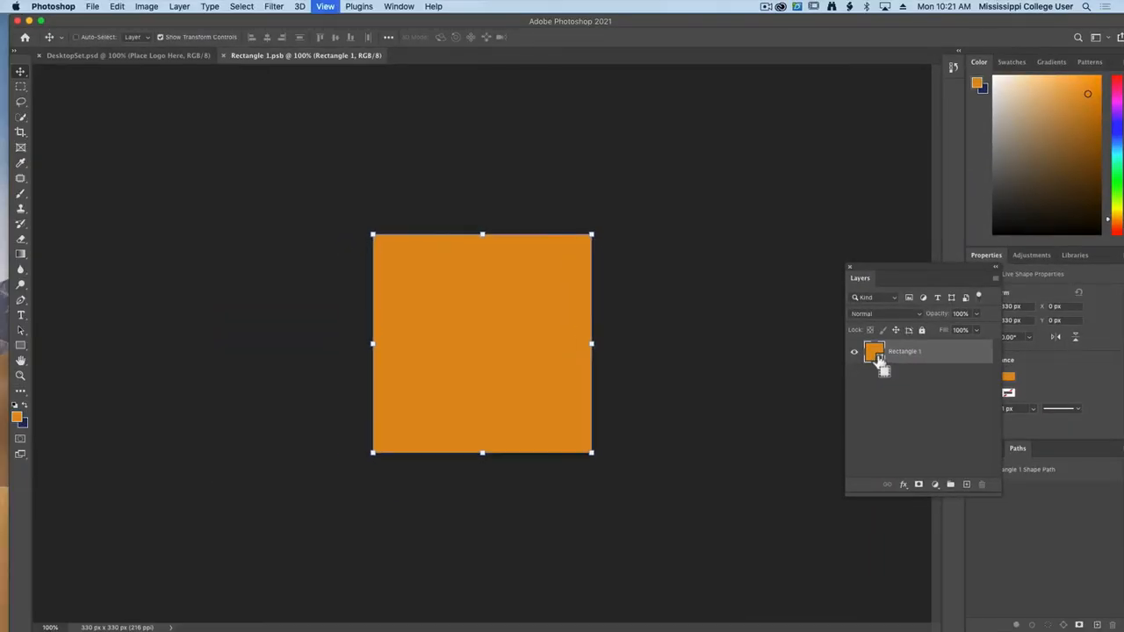
click(116, 6)
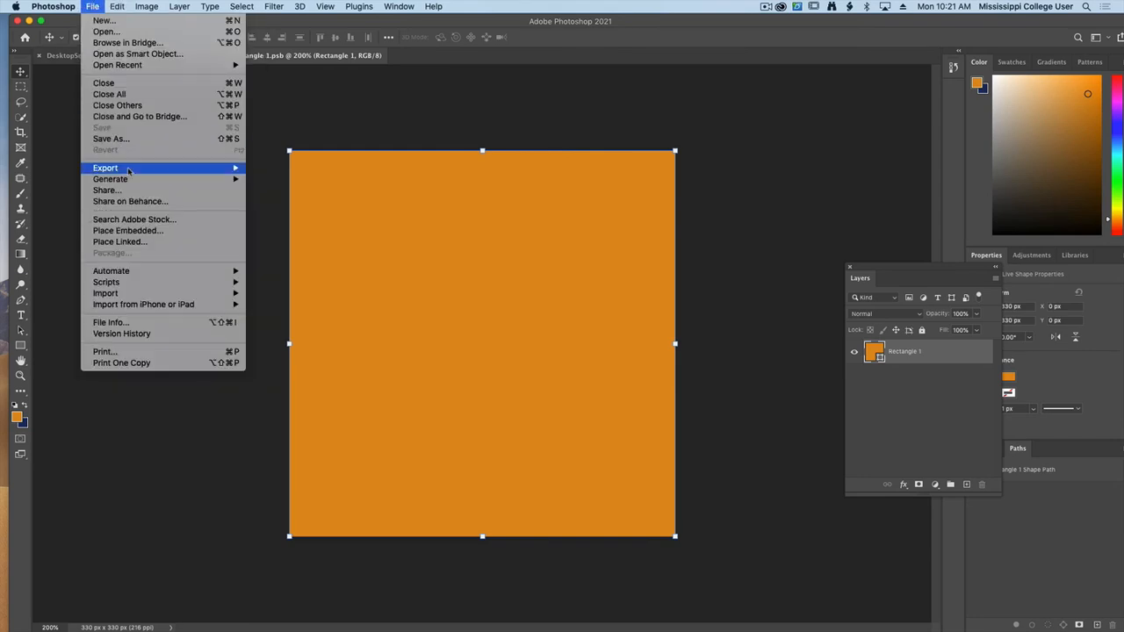
click(140, 230)
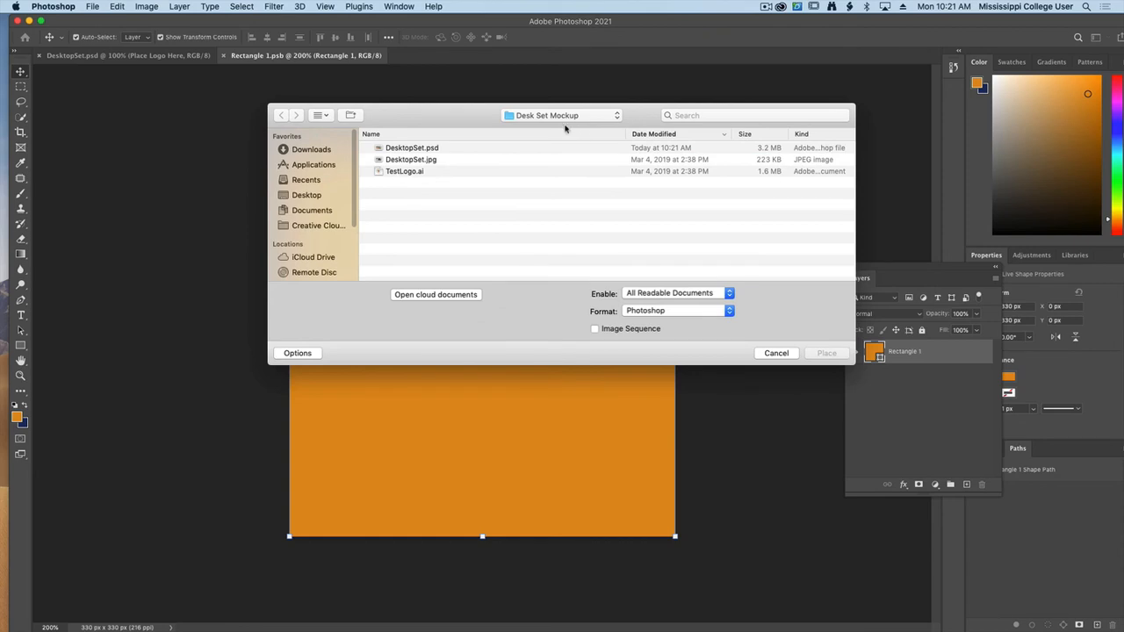
click(416, 174)
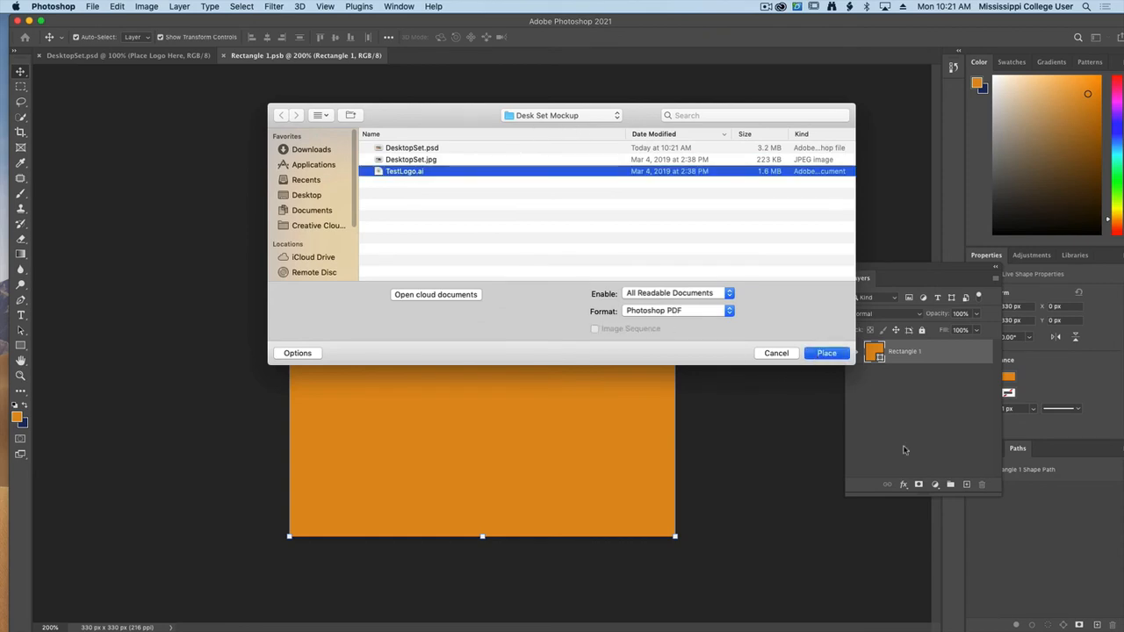
click(826, 354)
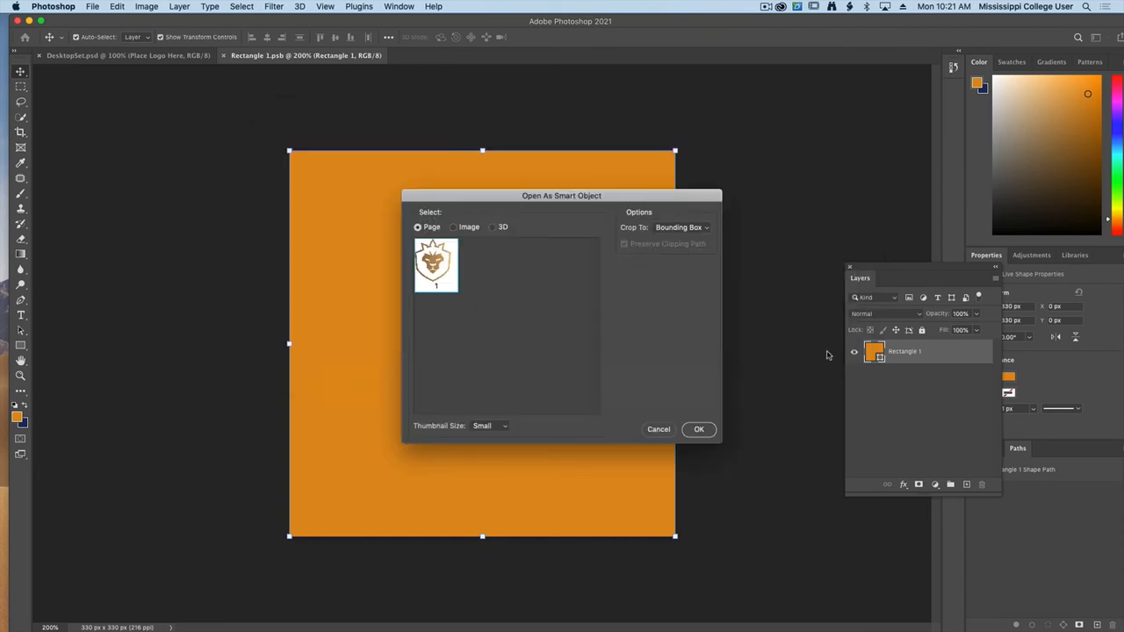
click(696, 431)
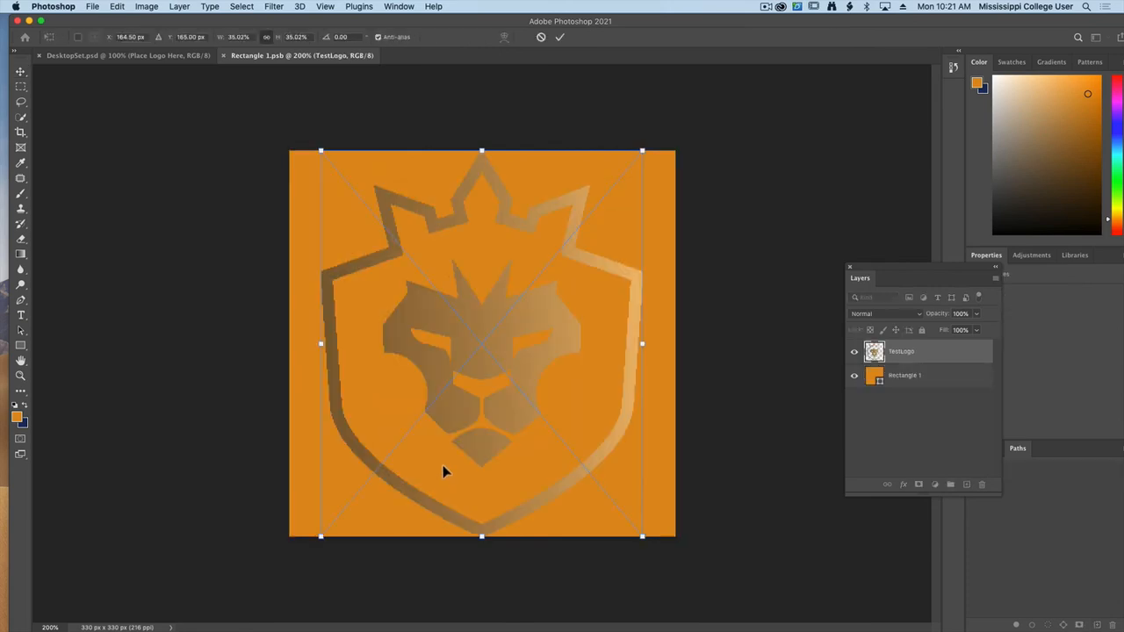
key(Return)
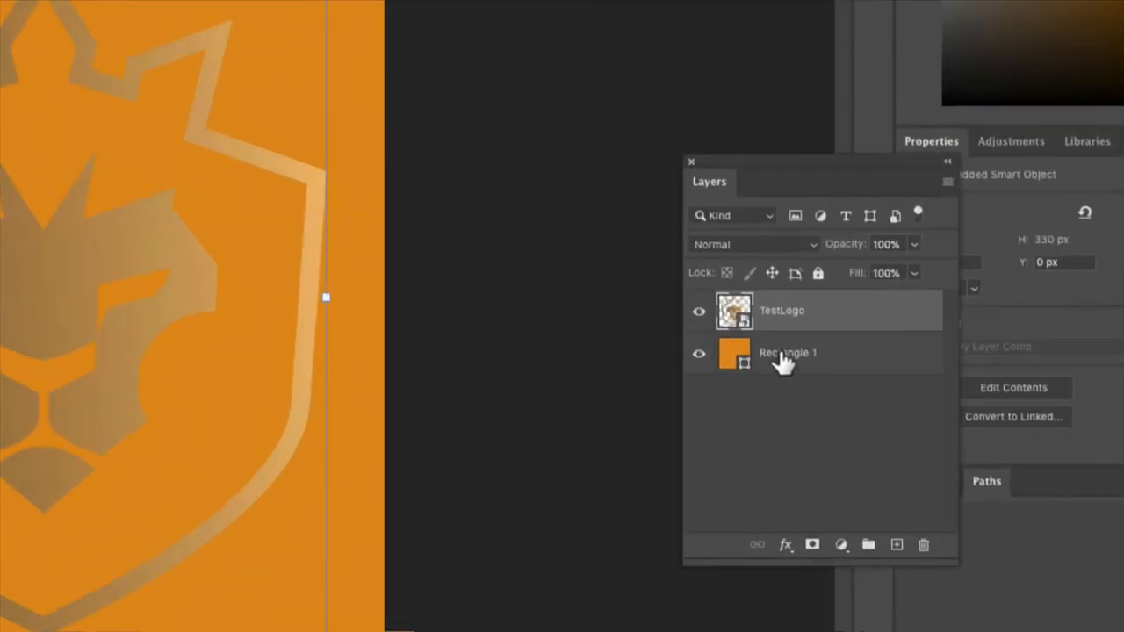
Step: Rename the Rectangle 1 layer to "Remove this layer" and hide it
double_click(902, 377)
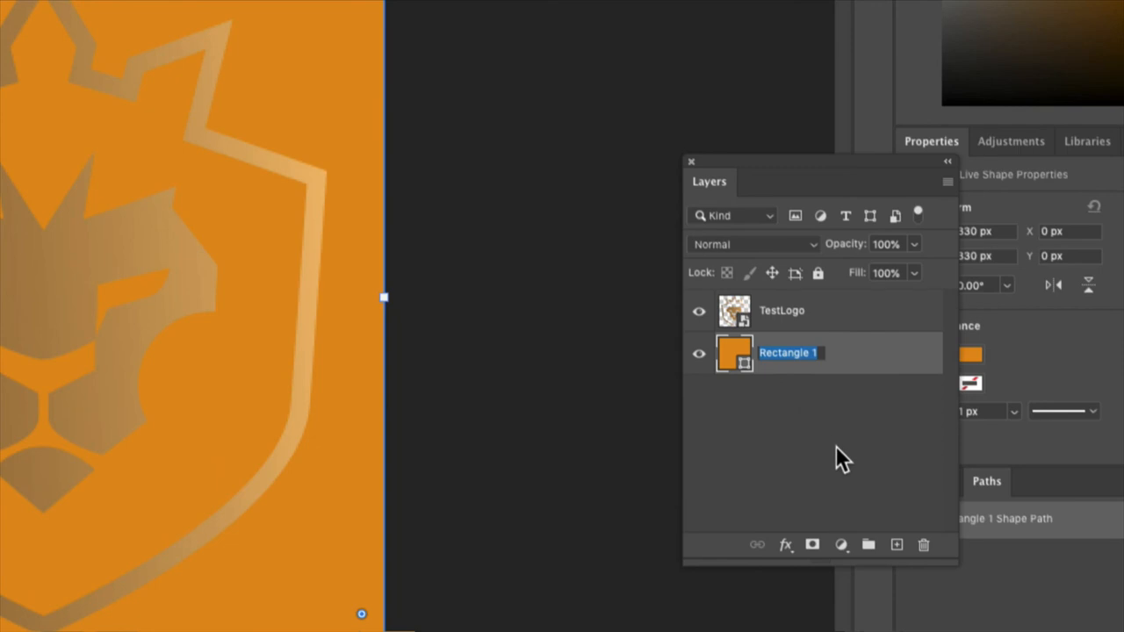
text(Remove the)
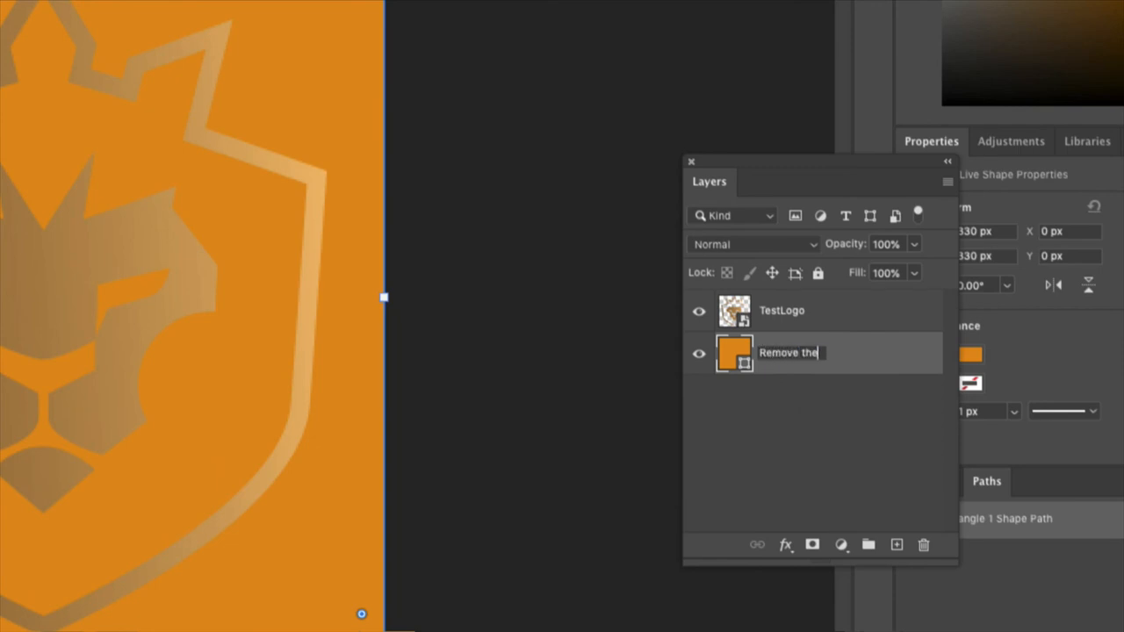
key(BackSpace)
key(BackSpace)
key(BackSpace)
text(this layer)
key(Return)
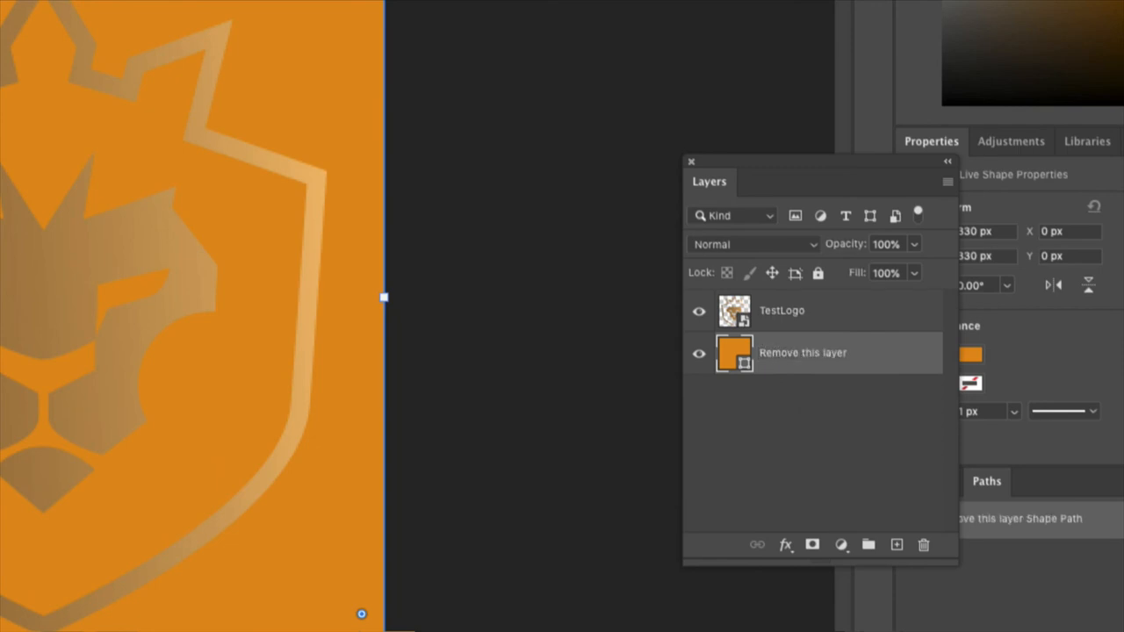
click(853, 470)
click(699, 352)
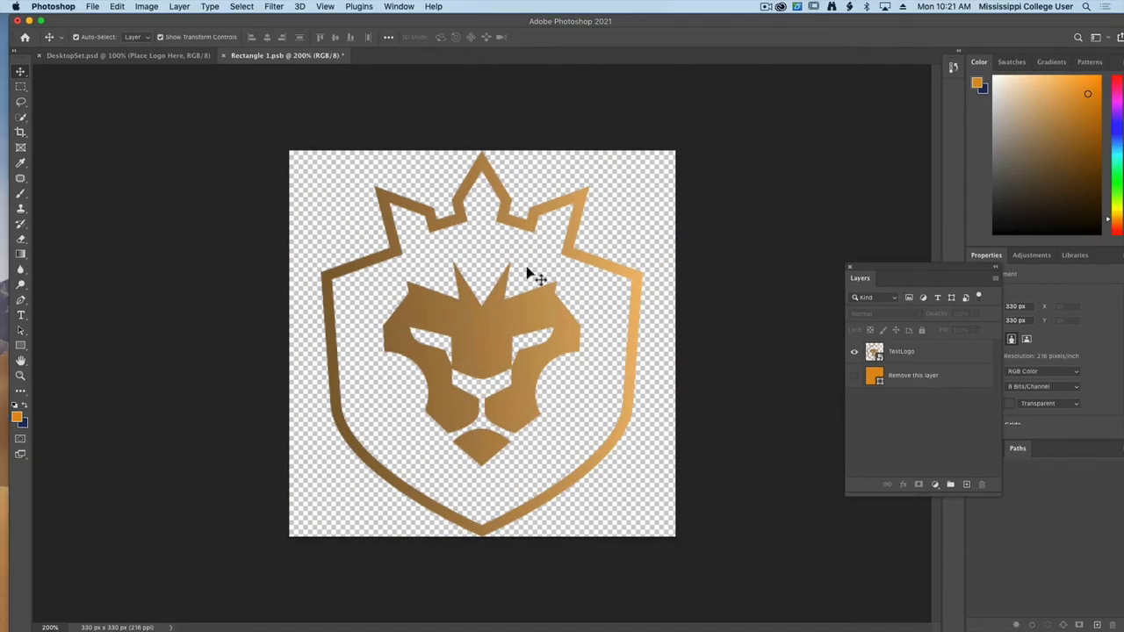
Step: Save the edited smart object contents and close that document to return to the desk set mockup
click(89, 7)
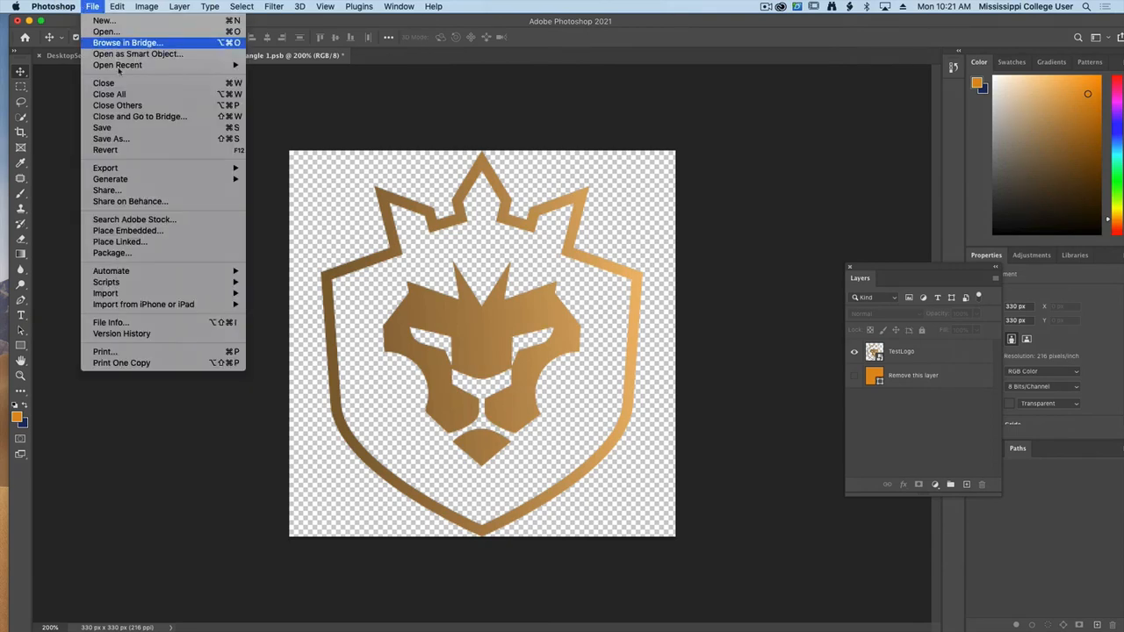
click(140, 130)
key(super+w)
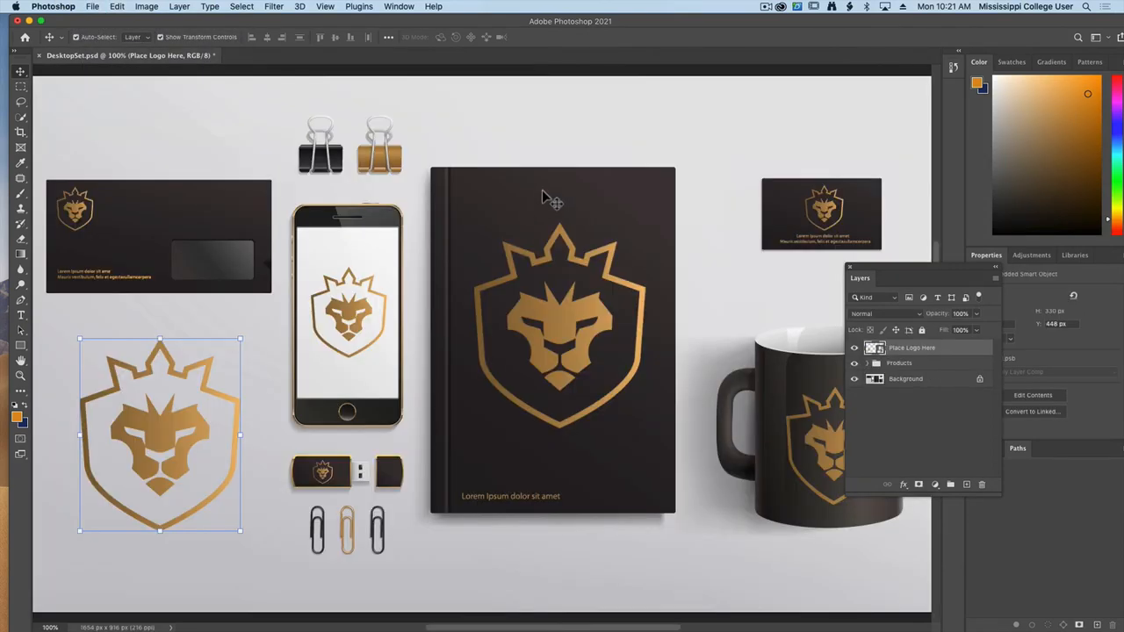